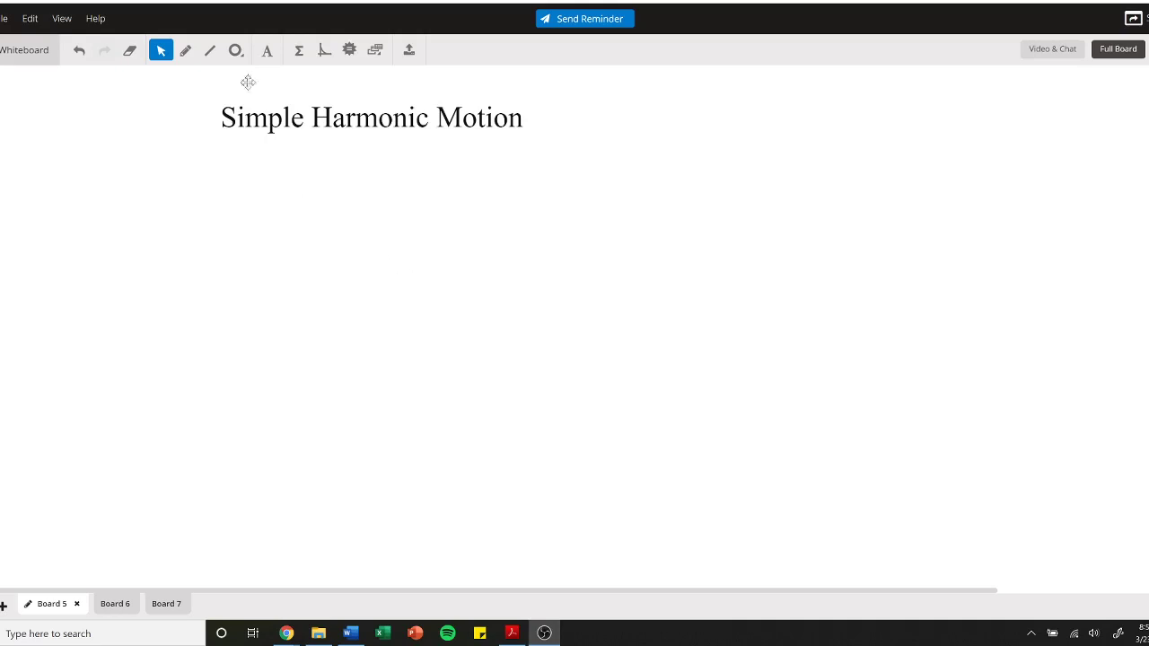
# Step: In PhET, pull the 100 g mass on spring 1 down and release it to oscillate
pyautogui.hotkey('alt', 'Tab')
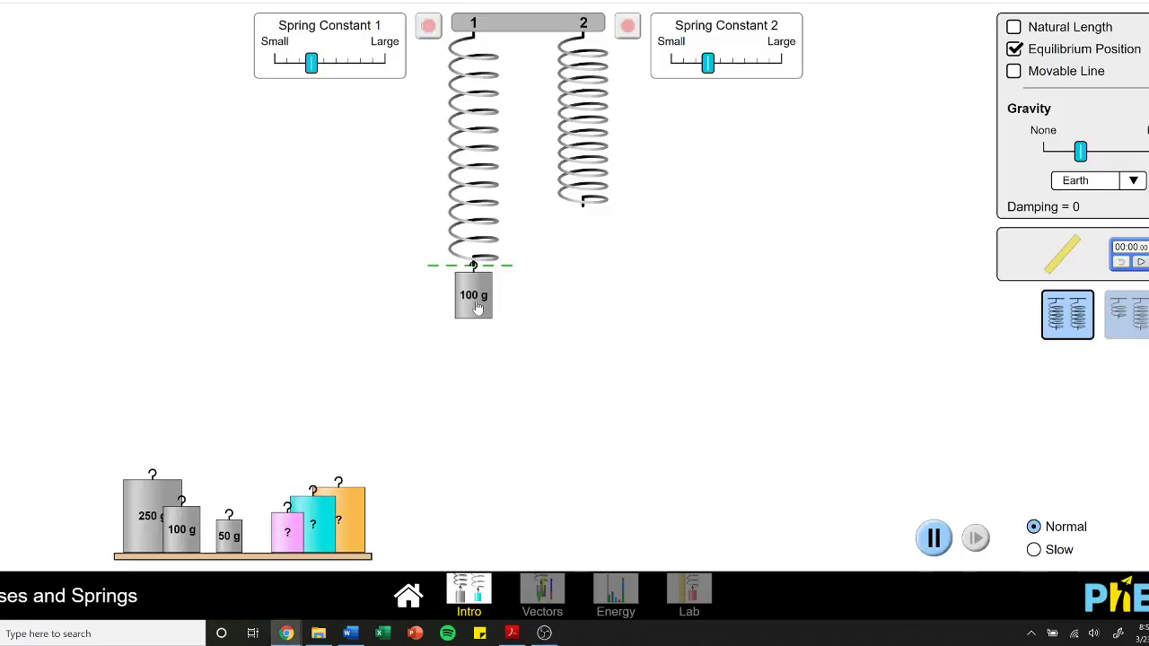
pyautogui.moveTo(476, 347); pyautogui.dragTo(475, 400)
# Step: Back on the whiteboard's Board 5, select the Text tool (A)
pyautogui.hotkey('alt', 'Tab')
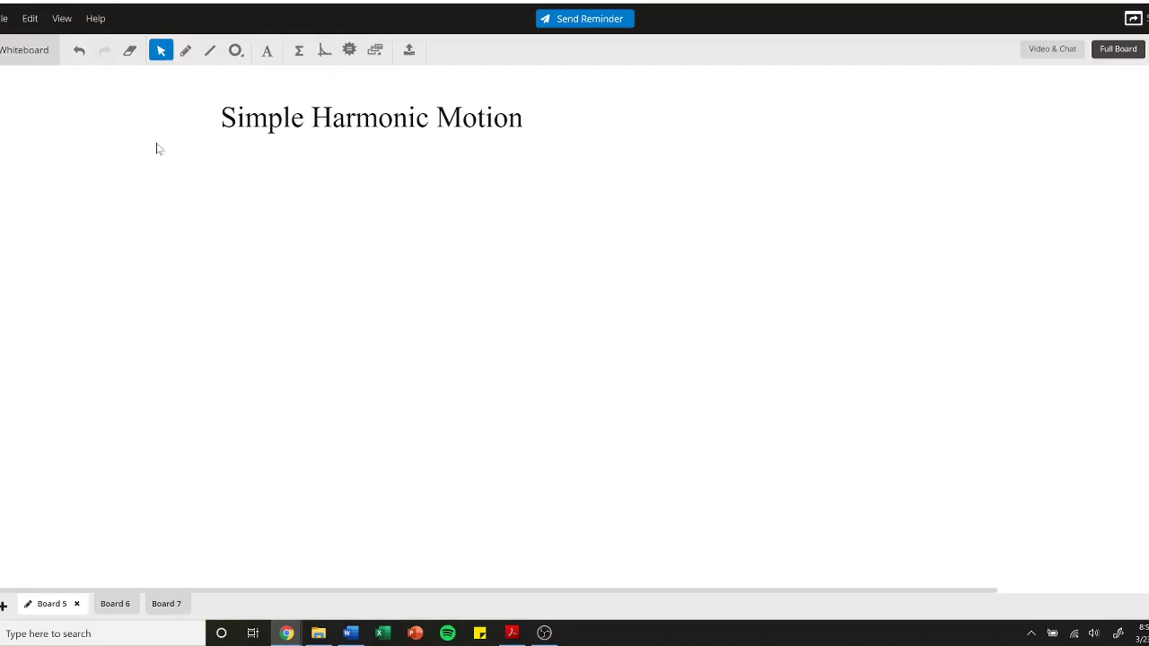
pyautogui.click(268, 54)
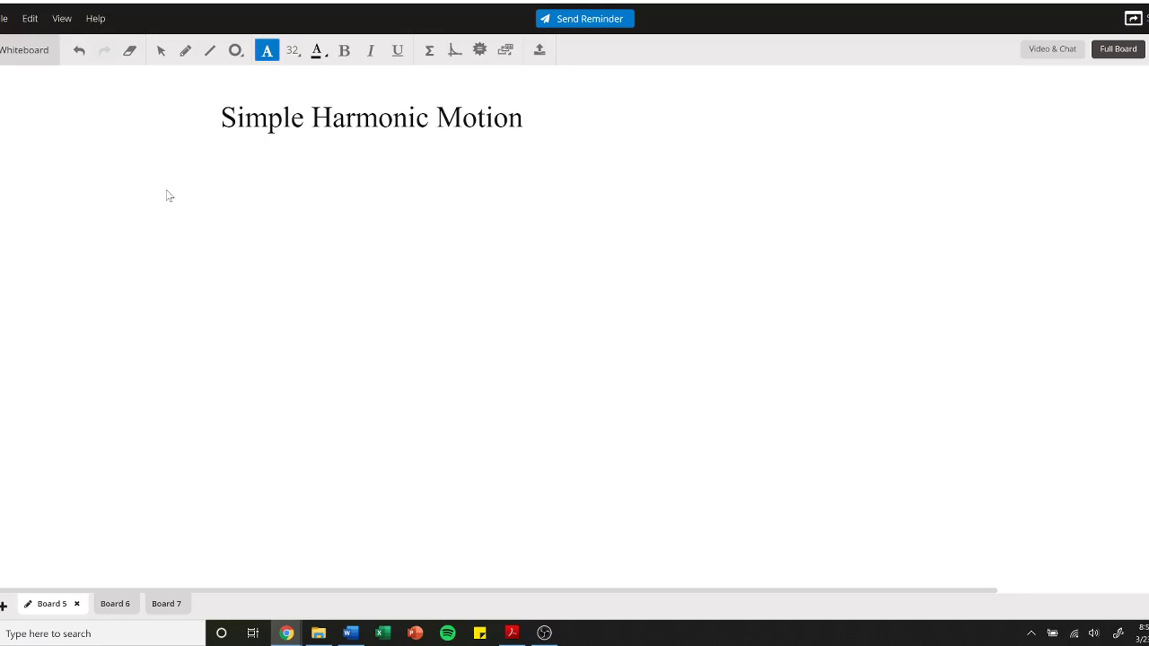
# Step: Add the subtitle 'oscillating with a linear restoring force' centred under the title
pyautogui.click(167, 195)
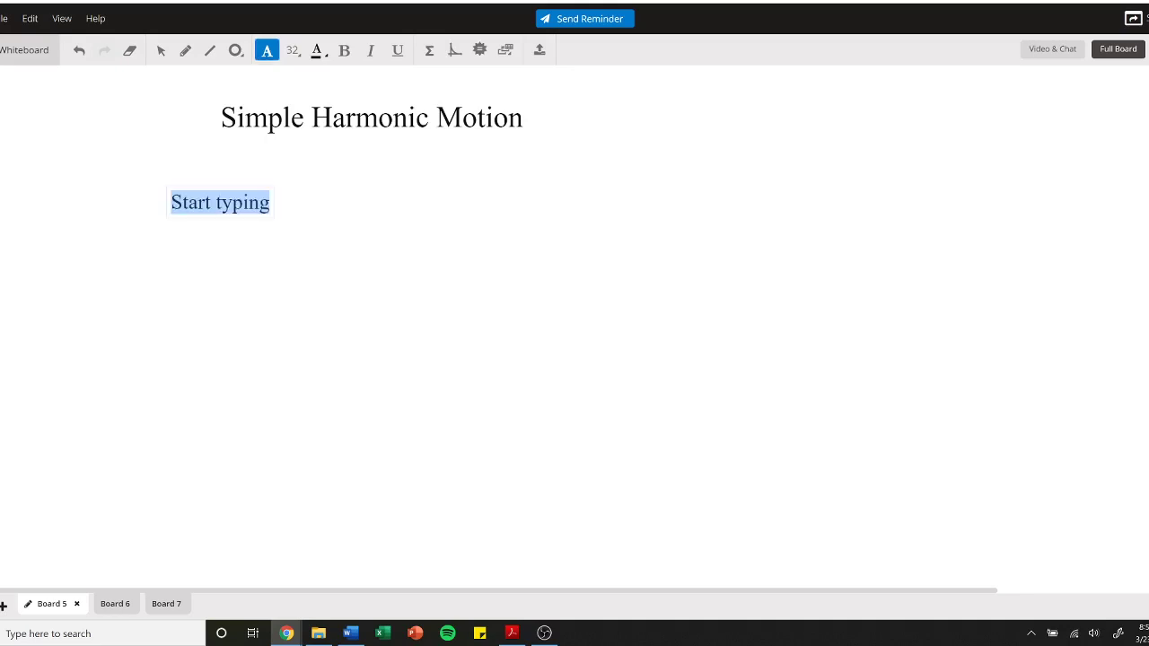
pyautogui.write('oscillating')
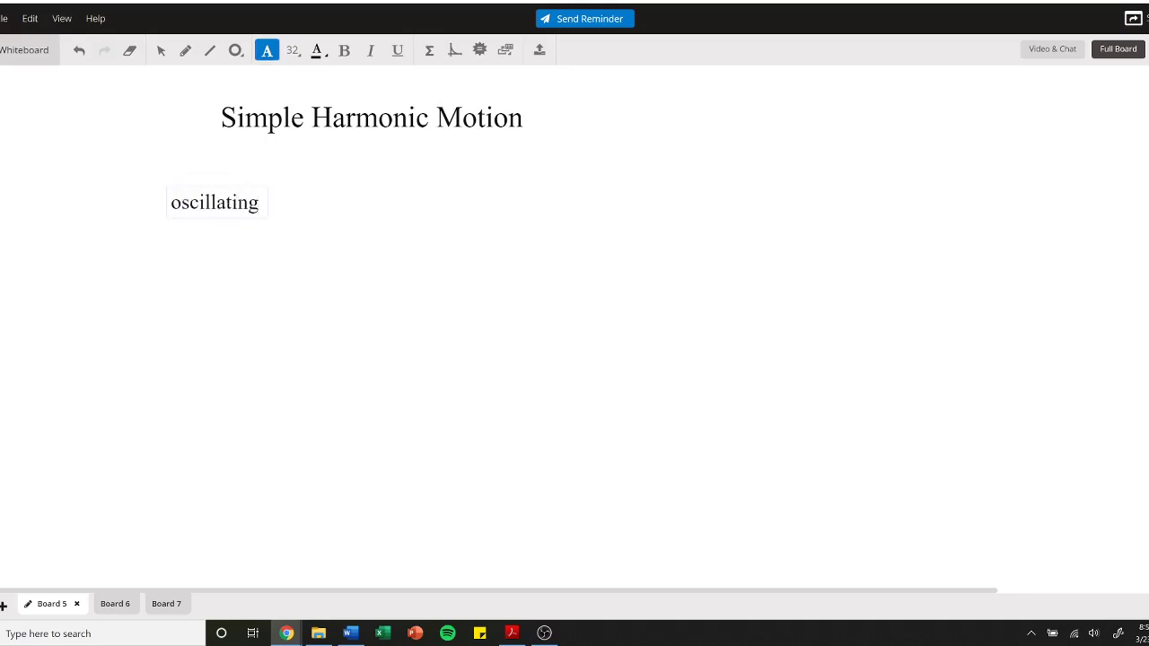
pyautogui.write(' with a linear r')
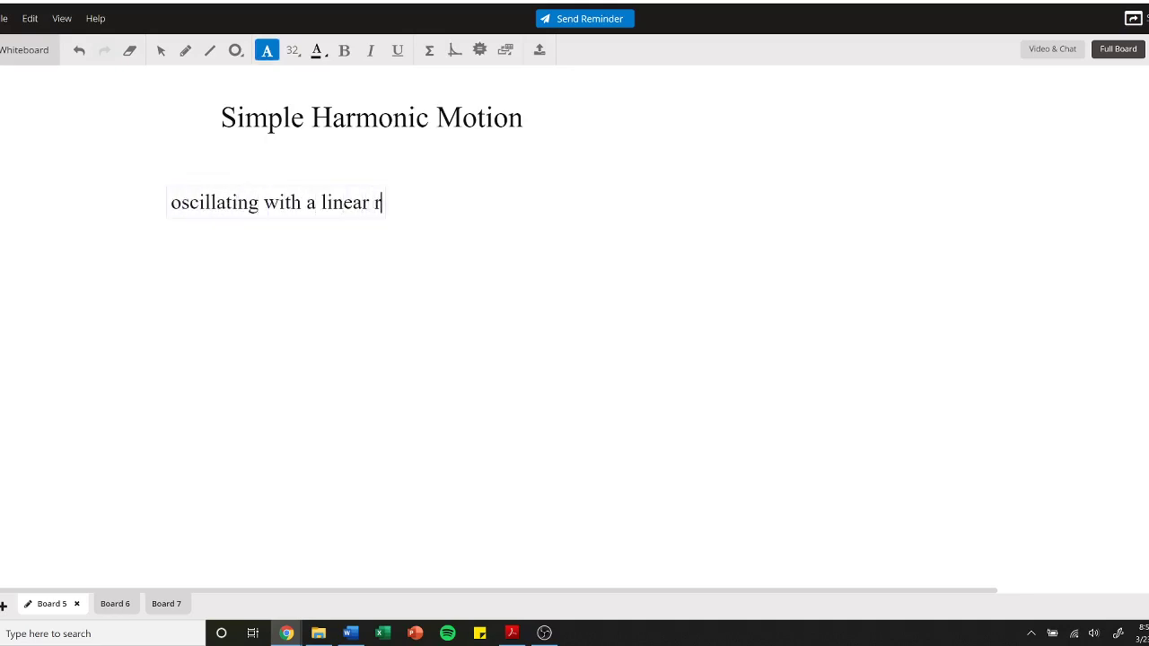
pyautogui.write('estoring force')
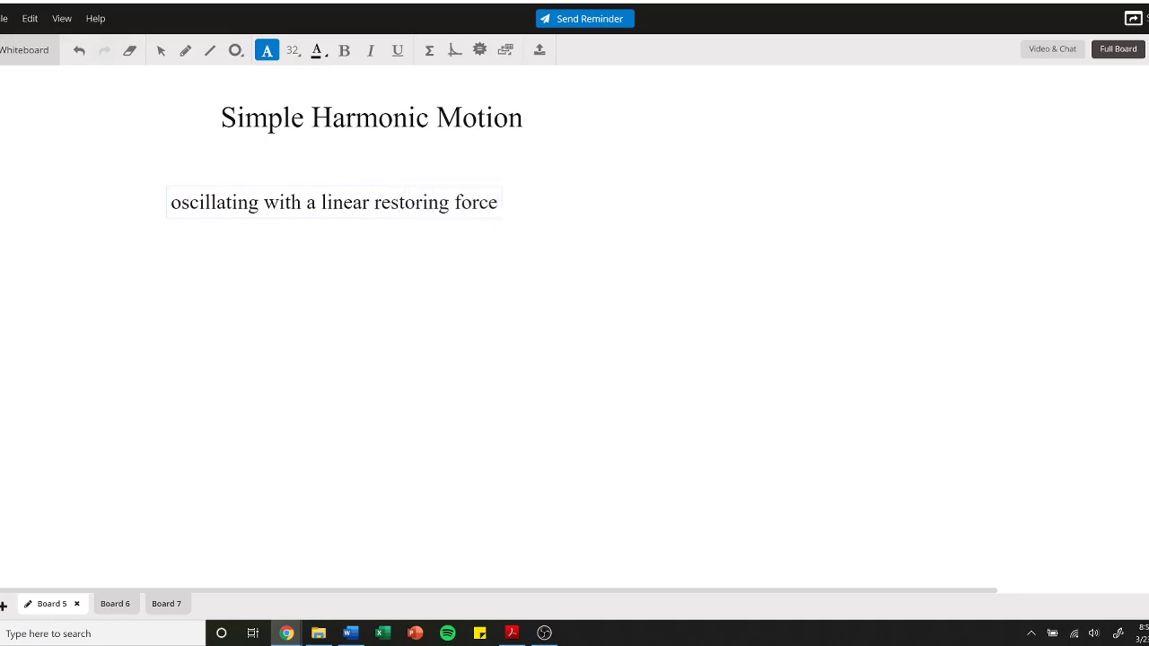
pyautogui.click(359, 221)
pyautogui.moveTo(361, 207); pyautogui.dragTo(400, 171)
pyautogui.click(538, 245)
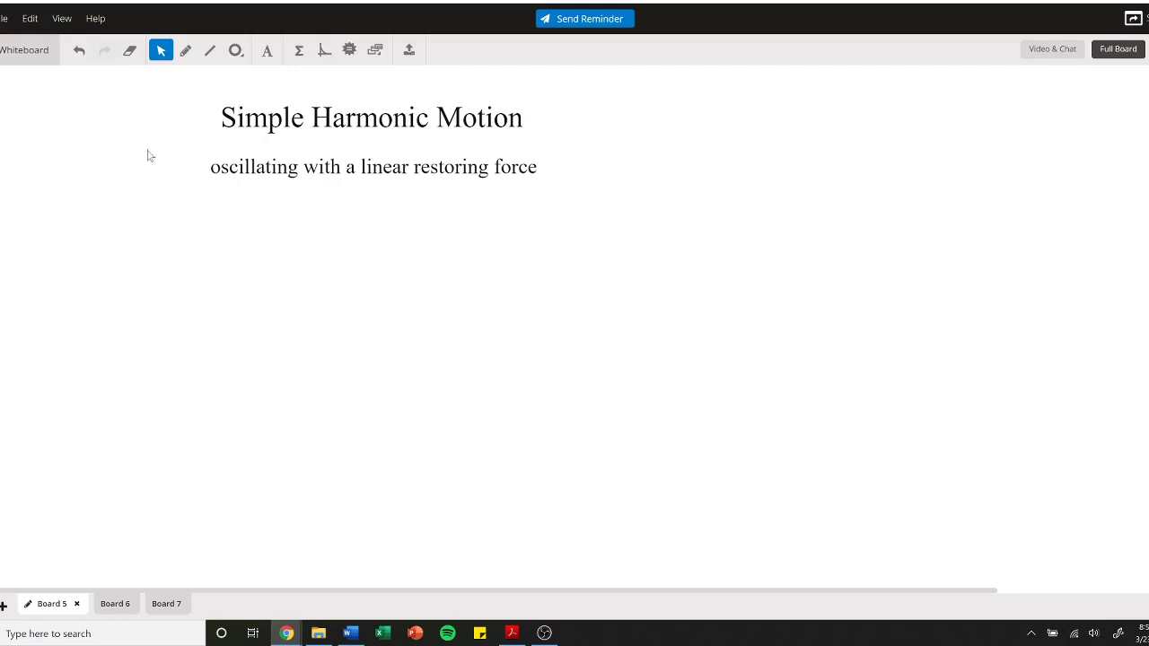
# Step: Sketch a ball in a U-shaped bowl, underline 'linear restoring force', and write a large F
pyautogui.click(185, 50)
pyautogui.moveTo(118, 240)
pyautogui.mouseDown()
pyautogui.moveTo(159, 349)
pyautogui.moveTo(200, 360)
pyautogui.moveTo(250, 339)
pyautogui.moveTo(287, 243)
pyautogui.mouseUp()
pyautogui.moveTo(192, 343)
pyautogui.mouseDown()
pyautogui.moveTo(216, 351)
pyautogui.moveTo(187, 348)
pyautogui.moveTo(195, 336)
pyautogui.moveTo(206, 345)
pyautogui.moveTo(230, 334)
pyautogui.mouseUp()
pyautogui.click(129, 50)
pyautogui.click(184, 50)
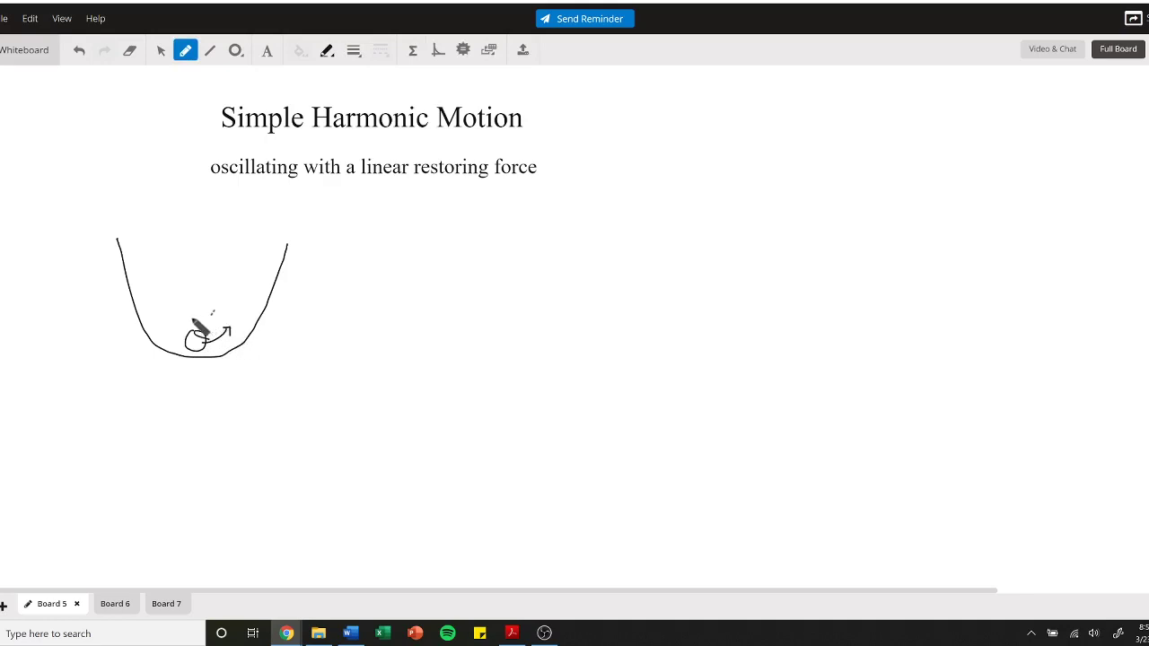
pyautogui.moveTo(190, 319)
pyautogui.mouseDown()
pyautogui.moveTo(180, 316)
pyautogui.moveTo(215, 319)
pyautogui.moveTo(175, 314)
pyautogui.moveTo(219, 316)
pyautogui.mouseUp()
pyautogui.moveTo(364, 181); pyautogui.dragTo(541, 180)
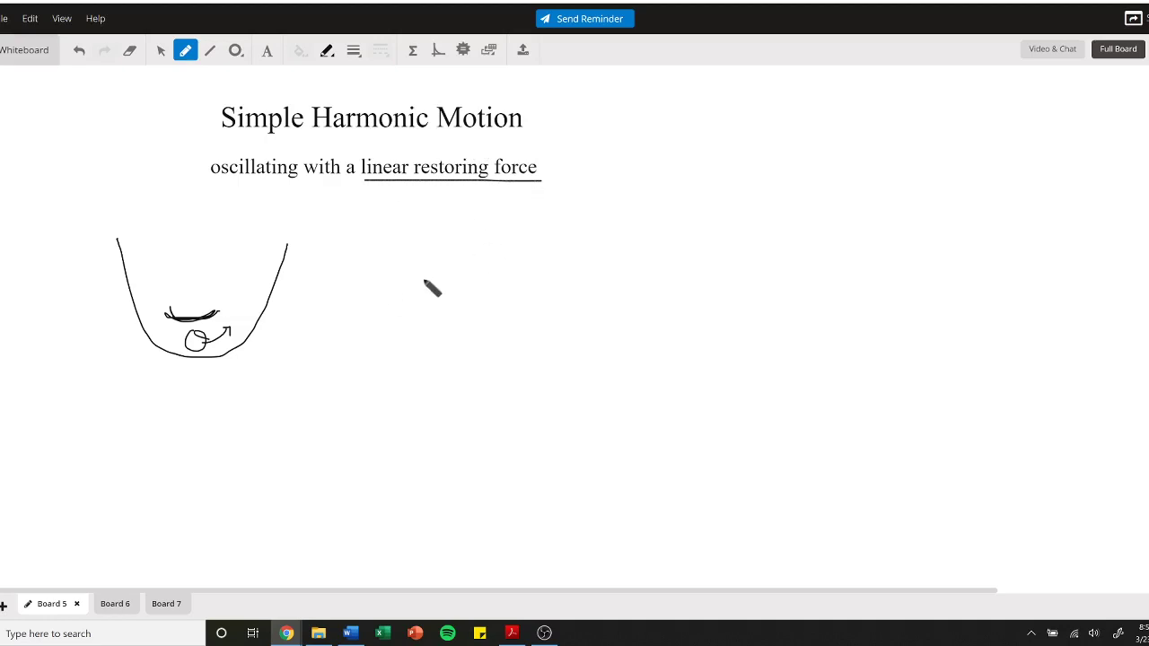
pyautogui.moveTo(480, 241)
pyautogui.mouseDown()
pyautogui.moveTo(452, 285)
pyautogui.moveTo(472, 262)
pyautogui.moveTo(473, 298)
pyautogui.moveTo(489, 289)
pyautogui.moveTo(483, 299)
pyautogui.moveTo(530, 310)
pyautogui.mouseUp()
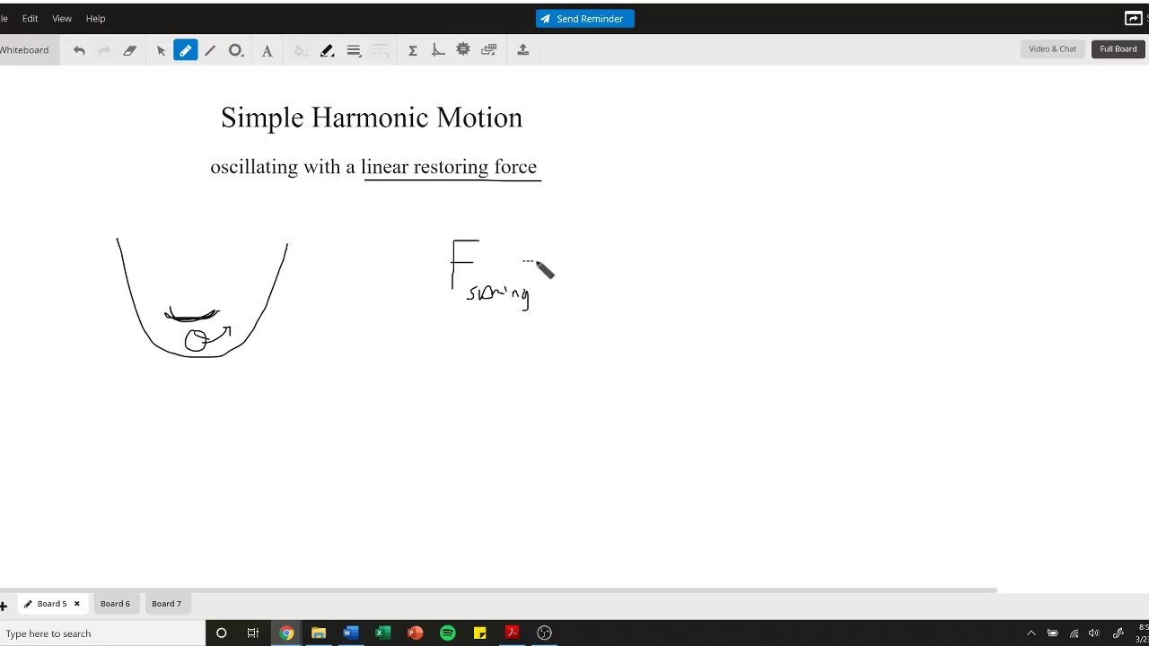
# Step: Write = −kx after F_spring, bracket it underneath, and begin ma = −k at upper right
pyautogui.moveTo(536, 260); pyautogui.dragTo(538, 260)
pyautogui.moveTo(524, 267)
pyautogui.mouseDown()
pyautogui.moveTo(566, 260)
pyautogui.moveTo(585, 280)
pyautogui.moveTo(592, 262)
pyautogui.moveTo(636, 283)
pyautogui.moveTo(621, 283)
pyautogui.mouseUp()
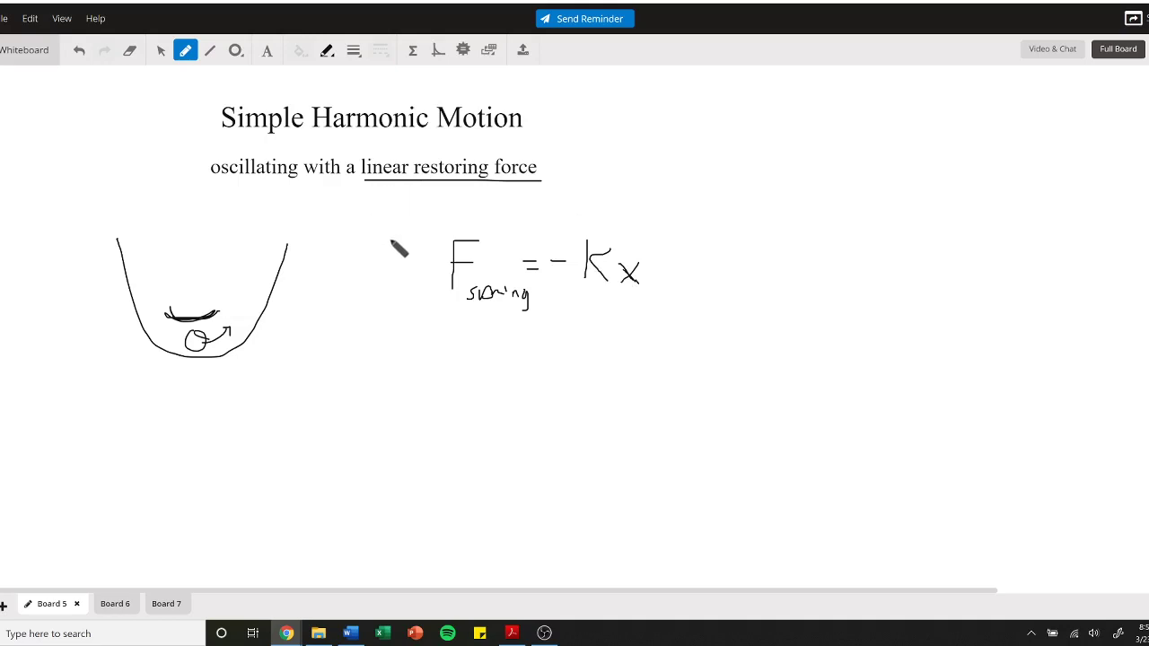
pyautogui.moveTo(438, 305)
pyautogui.mouseDown()
pyautogui.moveTo(434, 325)
pyautogui.moveTo(648, 330)
pyautogui.moveTo(651, 299)
pyautogui.mouseUp()
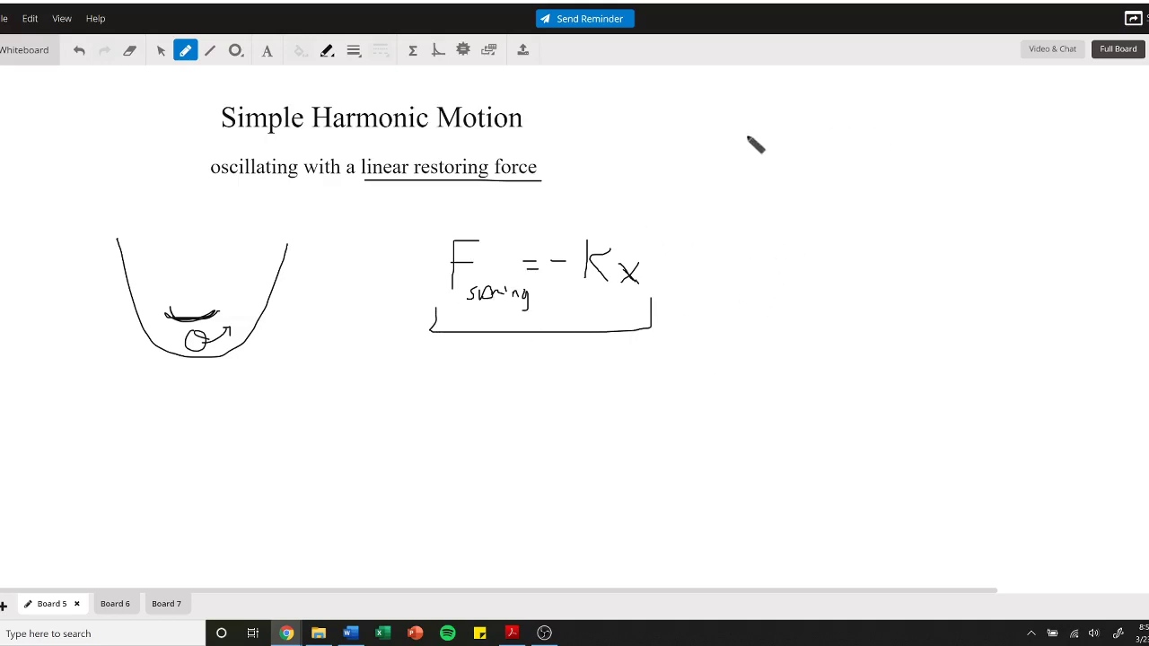
pyautogui.moveTo(748, 141)
pyautogui.mouseDown()
pyautogui.moveTo(791, 134)
pyautogui.moveTo(795, 146)
pyautogui.moveTo(808, 125)
pyautogui.moveTo(883, 140)
pyautogui.mouseUp()
# Step: Complete ma = −kx and write m d²x/dt² = −kx below it, bracketed underneath
pyautogui.moveTo(887, 124)
pyautogui.mouseDown()
pyautogui.moveTo(903, 143)
pyautogui.moveTo(889, 141)
pyautogui.mouseUp()
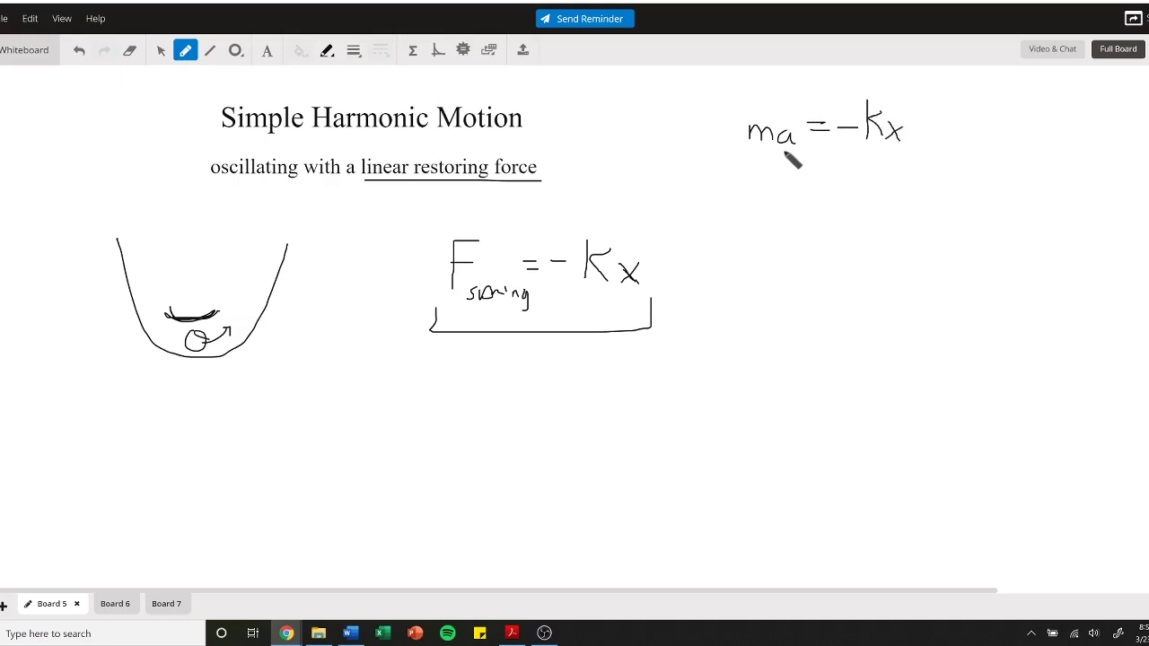
pyautogui.moveTo(727, 193)
pyautogui.mouseDown()
pyautogui.moveTo(729, 209)
pyautogui.moveTo(751, 200)
pyautogui.moveTo(752, 210)
pyautogui.moveTo(777, 203)
pyautogui.moveTo(783, 181)
pyautogui.moveTo(784, 201)
pyautogui.mouseUp()
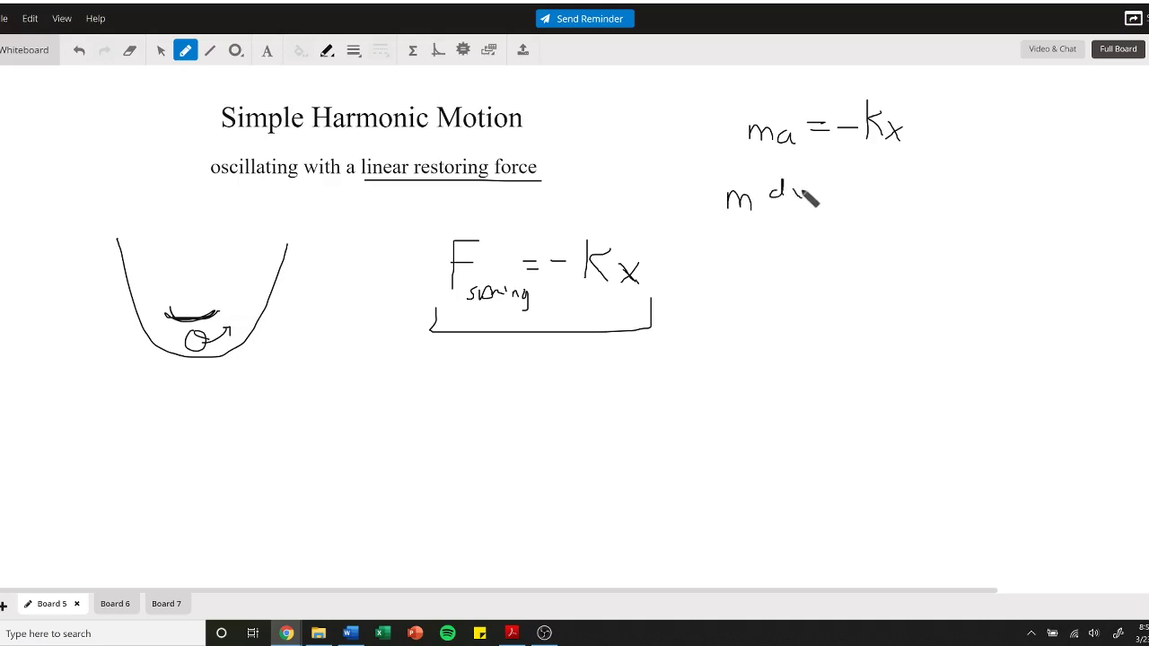
pyautogui.moveTo(786, 175)
pyautogui.mouseDown()
pyautogui.moveTo(818, 209)
pyautogui.moveTo(775, 226)
pyautogui.moveTo(786, 219)
pyautogui.moveTo(788, 239)
pyautogui.moveTo(796, 217)
pyautogui.moveTo(803, 238)
pyautogui.moveTo(791, 229)
pyautogui.moveTo(834, 205)
pyautogui.moveTo(877, 209)
pyautogui.moveTo(886, 224)
pyautogui.moveTo(888, 206)
pyautogui.moveTo(924, 231)
pyautogui.mouseUp()
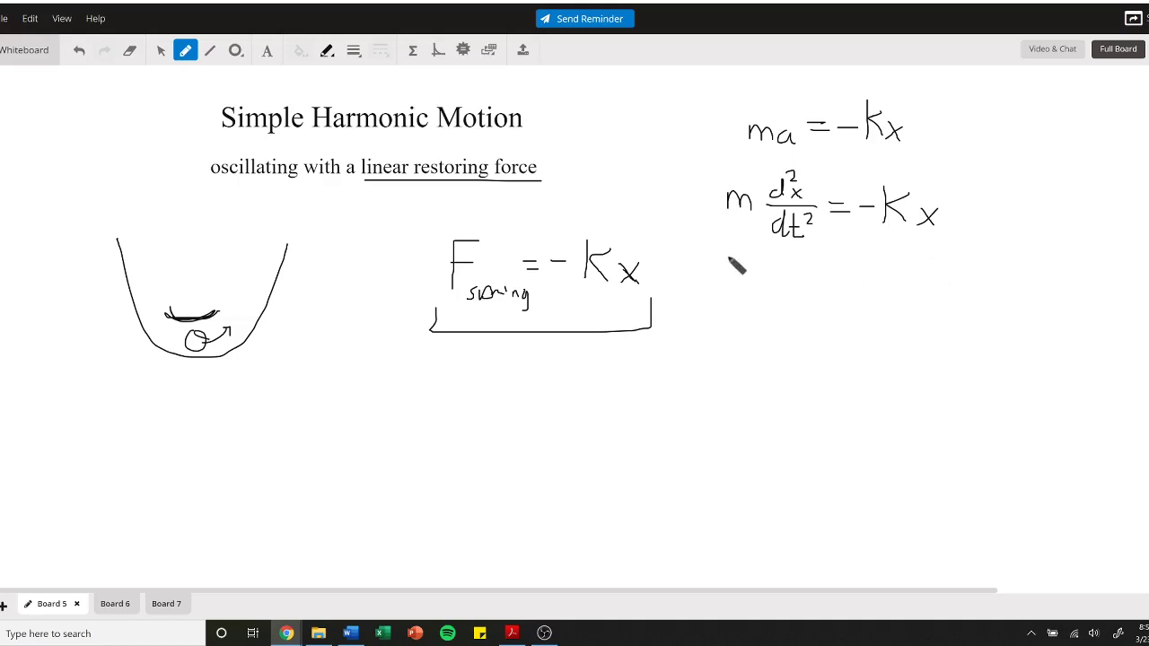
pyautogui.moveTo(715, 228)
pyautogui.mouseDown()
pyautogui.moveTo(718, 252)
pyautogui.moveTo(850, 255)
pyautogui.moveTo(944, 237)
pyautogui.mouseUp()
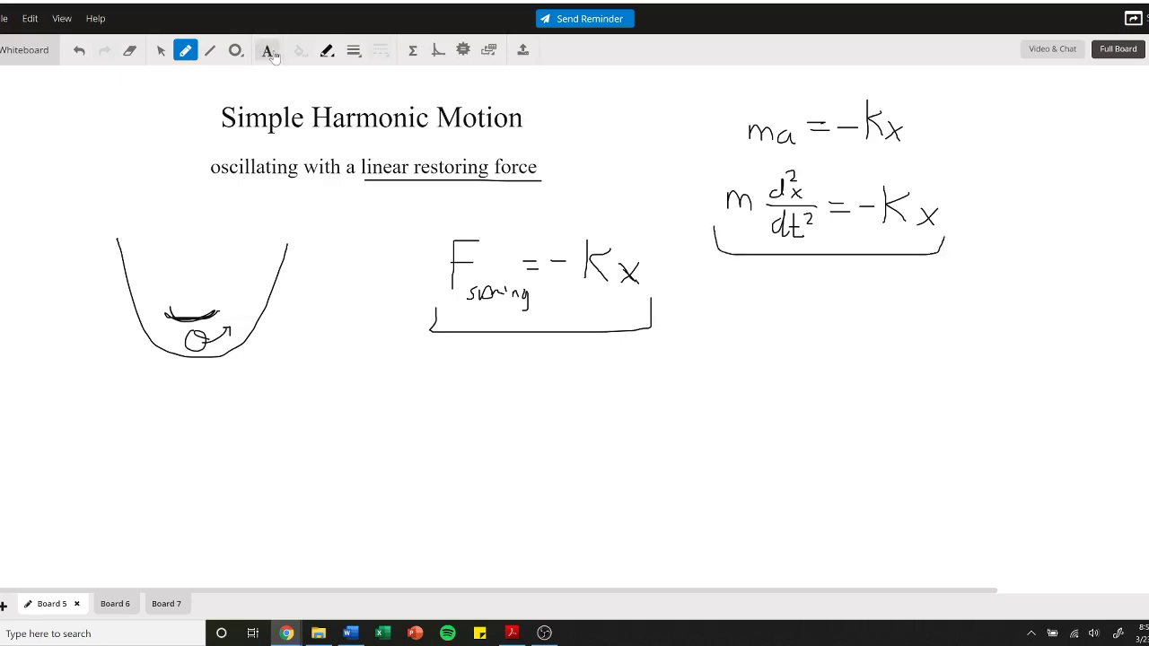
# Step: Label the bracketed m d²x/dt² = −kx with the typed caption 'differential equation'
pyautogui.click(266, 50)
pyautogui.click(747, 285)
pyautogui.write('di')
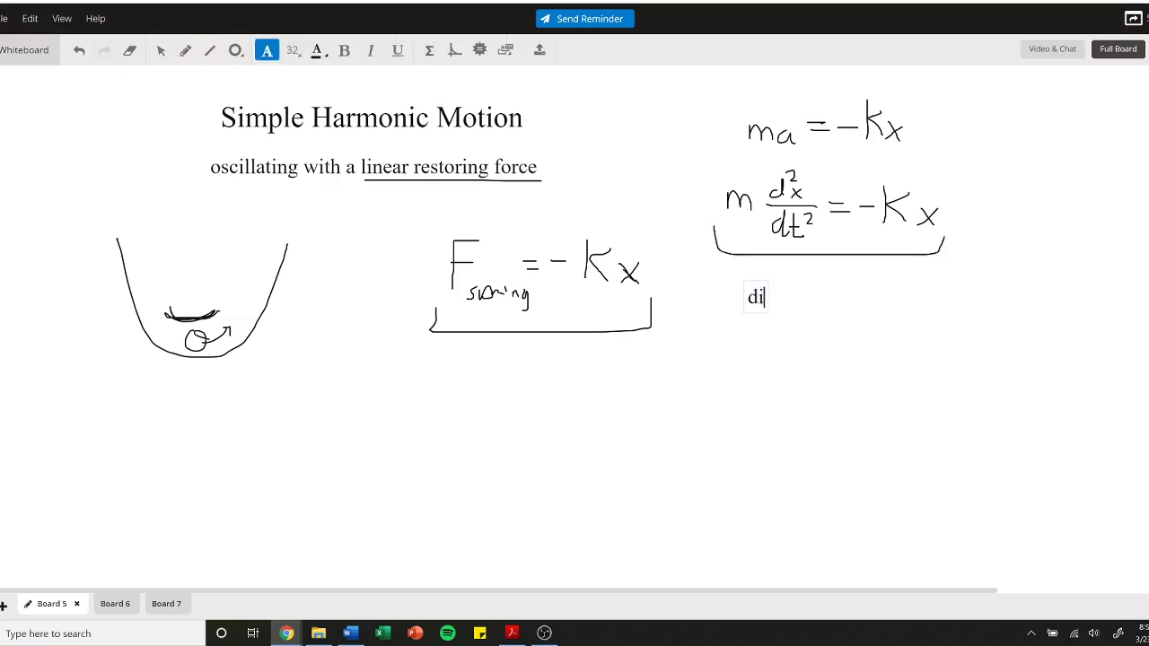
pyautogui.write('fferential equation')
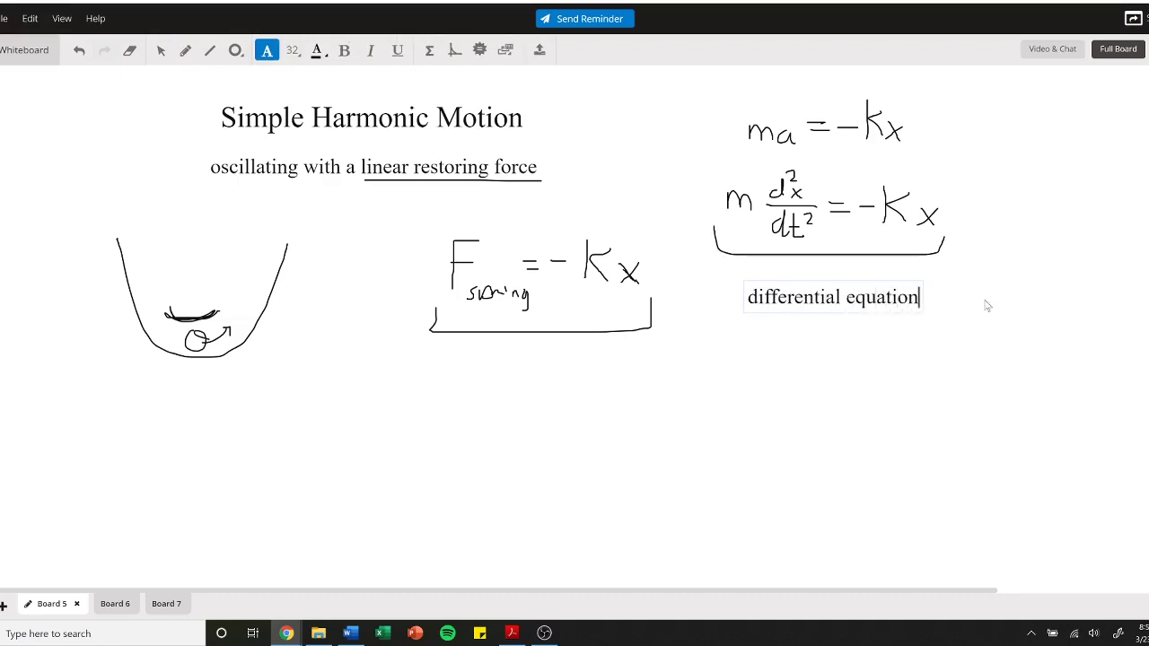
pyautogui.click(962, 306)
pyautogui.moveTo(862, 298); pyautogui.dragTo(861, 283)
pyautogui.click(949, 323)
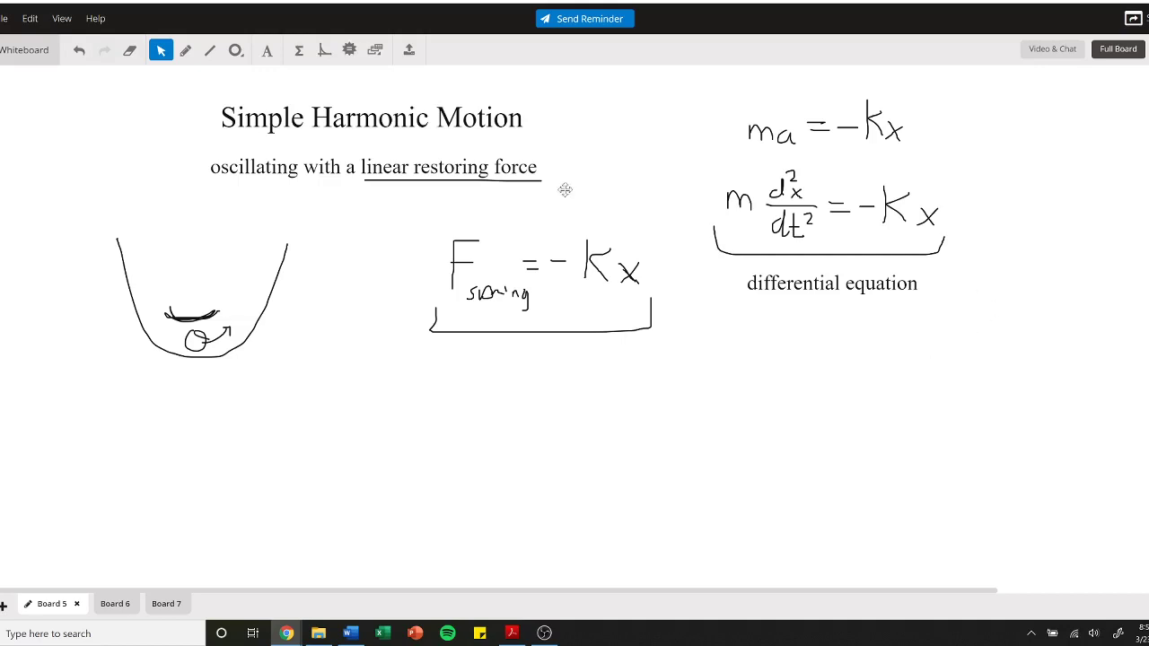
pyautogui.click(185, 50)
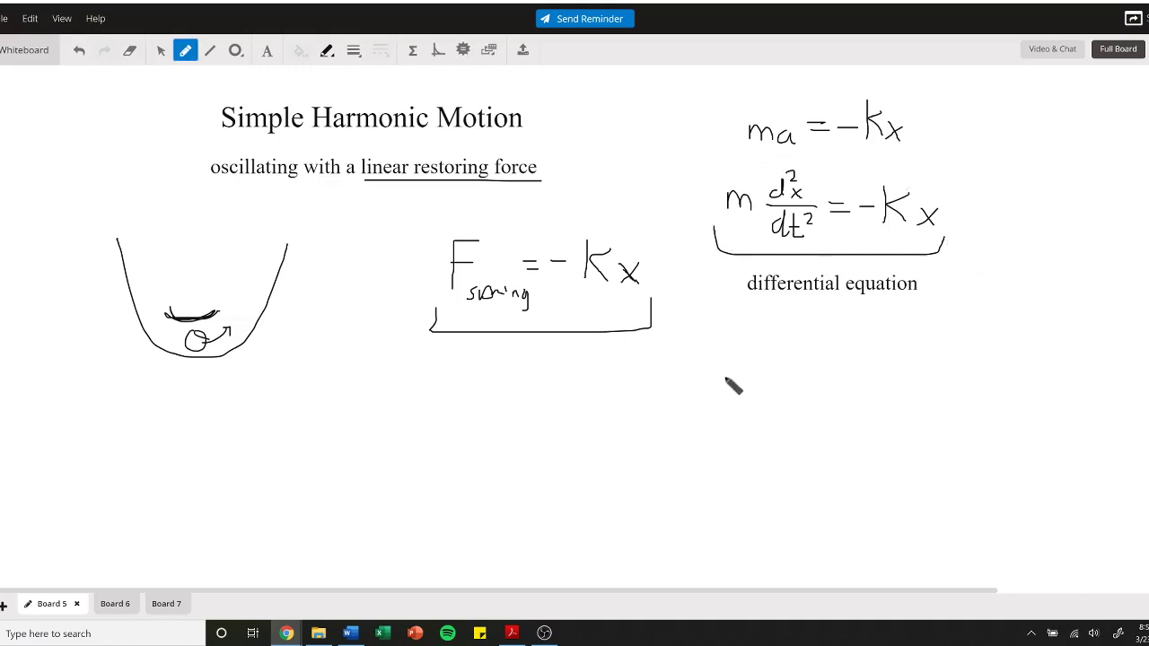
# Step: Write x(t) = below, and cancel m to get d²x/dt² = −(k/m)x
pyautogui.moveTo(557, 401)
pyautogui.mouseDown()
pyautogui.moveTo(586, 436)
pyautogui.moveTo(559, 442)
pyautogui.mouseUp()
pyautogui.moveTo(629, 389)
pyautogui.mouseDown()
pyautogui.moveTo(622, 430)
pyautogui.moveTo(643, 432)
pyautogui.moveTo(646, 408)
pyautogui.moveTo(601, 433)
pyautogui.moveTo(619, 449)
pyautogui.moveTo(669, 445)
pyautogui.moveTo(661, 449)
pyautogui.mouseUp()
pyautogui.moveTo(697, 407)
pyautogui.mouseDown()
pyautogui.moveTo(713, 405)
pyautogui.moveTo(714, 420)
pyautogui.mouseUp()
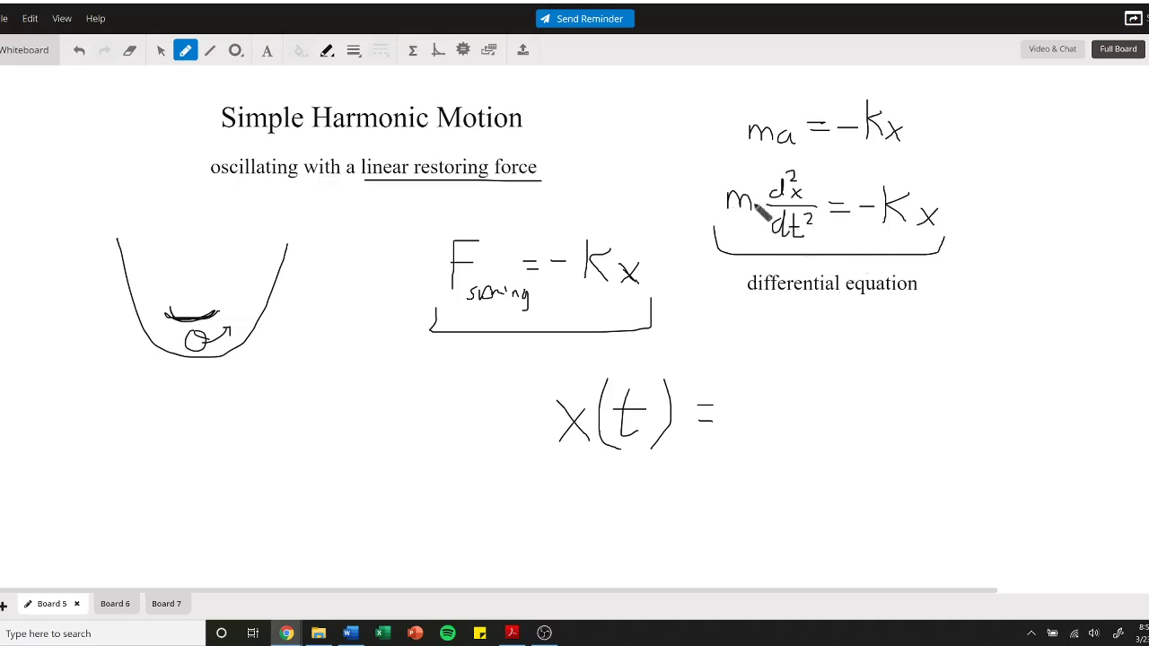
pyautogui.moveTo(724, 179); pyautogui.dragTo(754, 214)
pyautogui.moveTo(884, 228)
pyautogui.mouseDown()
pyautogui.moveTo(902, 231)
pyautogui.moveTo(889, 239)
pyautogui.moveTo(902, 246)
pyautogui.mouseUp()
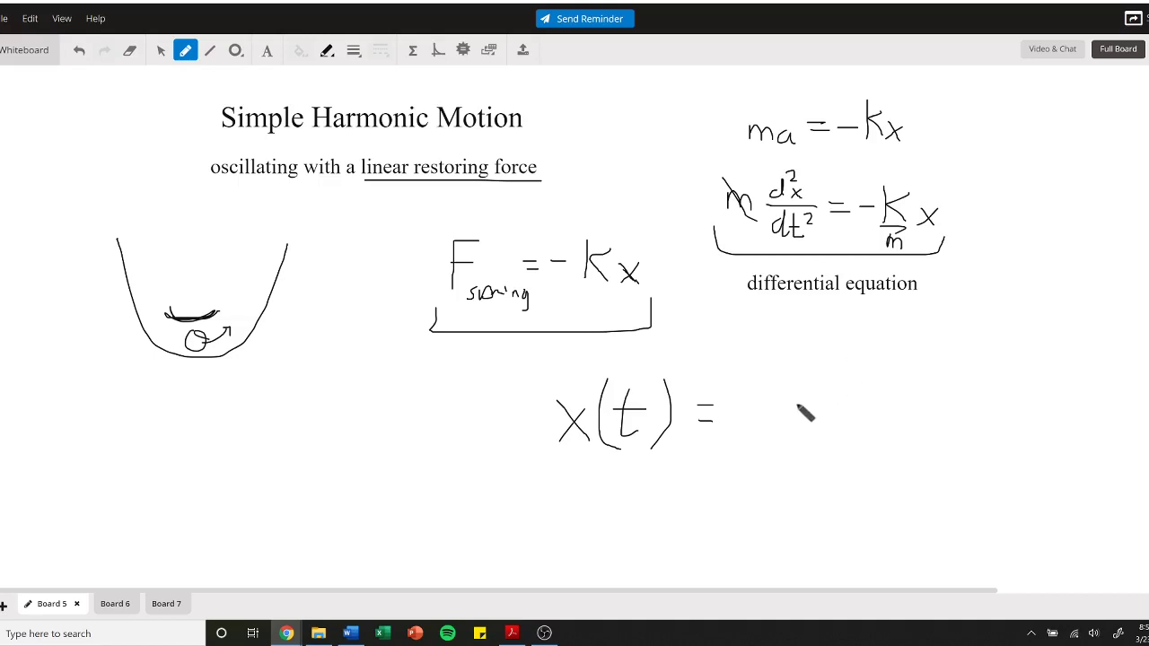
# Step: Write cos of a square-root term times t after x(t) =, noting −sin and −cos below
pyautogui.moveTo(779, 409)
pyautogui.mouseDown()
pyautogui.moveTo(788, 428)
pyautogui.moveTo(814, 420)
pyautogui.moveTo(817, 405)
pyautogui.moveTo(840, 420)
pyautogui.moveTo(826, 428)
pyautogui.mouseUp()
pyautogui.moveTo(877, 380)
pyautogui.mouseDown()
pyautogui.moveTo(867, 435)
pyautogui.moveTo(884, 455)
pyautogui.mouseUp()
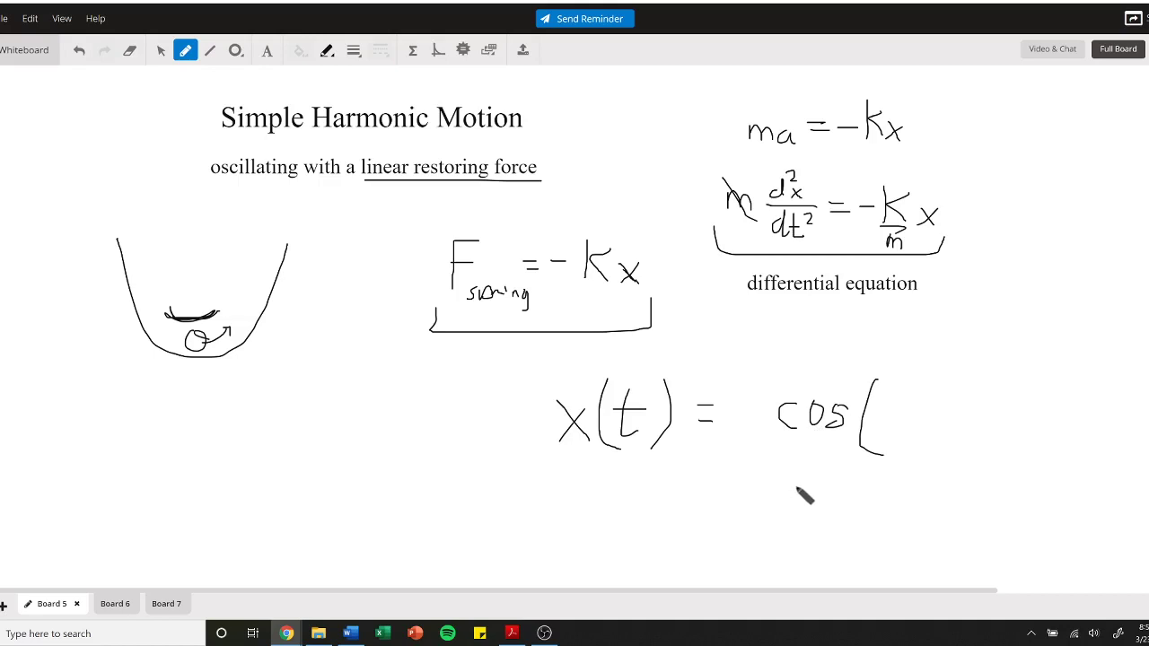
pyautogui.moveTo(791, 485)
pyautogui.mouseDown()
pyautogui.moveTo(786, 497)
pyautogui.moveTo(820, 490)
pyautogui.mouseUp()
pyautogui.moveTo(761, 524)
pyautogui.mouseDown()
pyautogui.moveTo(798, 533)
pyautogui.moveTo(809, 519)
pyautogui.moveTo(816, 529)
pyautogui.mouseUp()
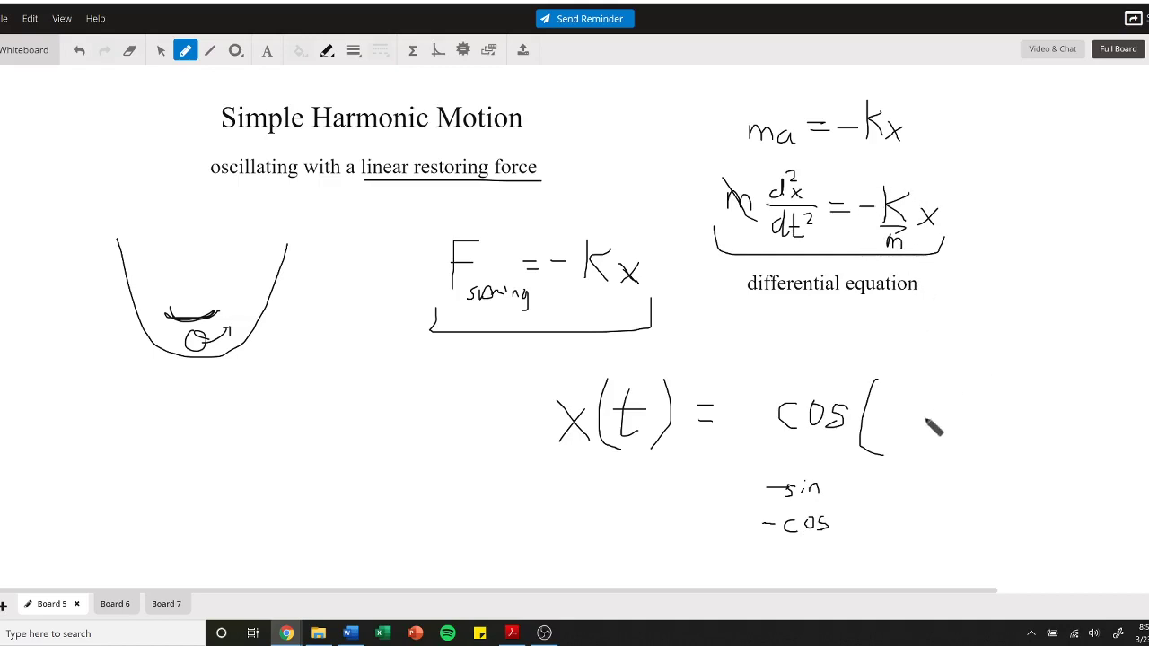
pyautogui.moveTo(887, 419)
pyautogui.mouseDown()
pyautogui.moveTo(892, 431)
pyautogui.moveTo(899, 382)
pyautogui.moveTo(949, 381)
pyautogui.moveTo(916, 409)
pyautogui.moveTo(920, 396)
pyautogui.moveTo(930, 415)
pyautogui.moveTo(920, 433)
pyautogui.moveTo(951, 414)
pyautogui.mouseUp()
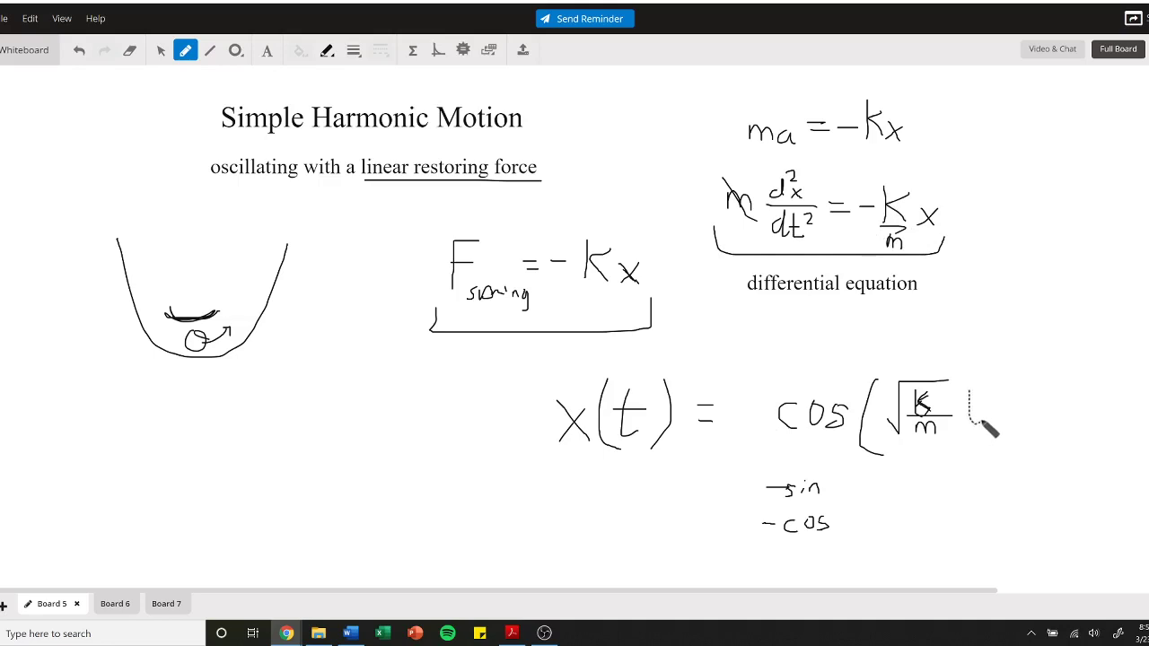
pyautogui.moveTo(982, 422)
pyautogui.mouseDown()
pyautogui.moveTo(1007, 395)
pyautogui.moveTo(1002, 445)
pyautogui.moveTo(980, 451)
pyautogui.mouseUp()
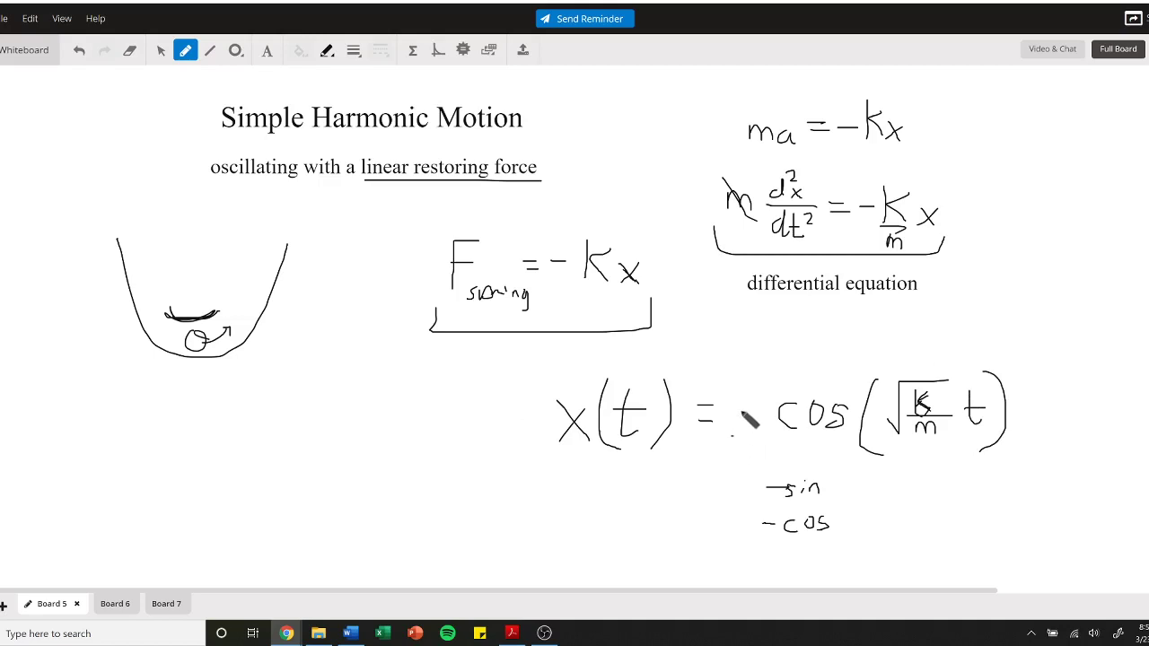
# Step: Replace the amplitude A with an opening bracket before cos and underline the whole x(t) solution
pyautogui.moveTo(733, 436)
pyautogui.mouseDown()
pyautogui.moveTo(747, 390)
pyautogui.moveTo(764, 436)
pyautogui.moveTo(738, 418)
pyautogui.mouseUp()
pyautogui.click(130, 51)
pyautogui.moveTo(744, 404); pyautogui.dragTo(748, 418)
pyautogui.click(185, 50)
pyautogui.moveTo(757, 380)
pyautogui.mouseDown()
pyautogui.moveTo(732, 421)
pyautogui.moveTo(763, 437)
pyautogui.mouseUp()
pyautogui.moveTo(556, 461); pyautogui.dragTo(683, 461)
pyautogui.moveTo(758, 463); pyautogui.dragTo(1028, 465)
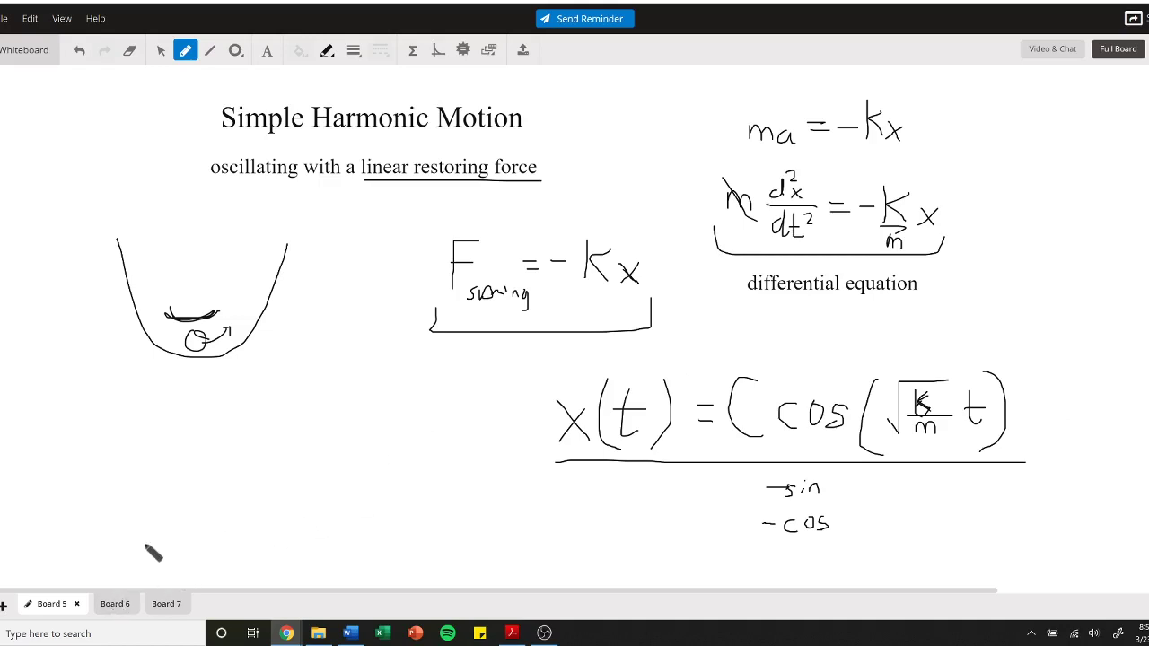
# Step: Move to Board 6 showing the cosine graph and y = A cos(ωt + φ)
pyautogui.click(114, 604)
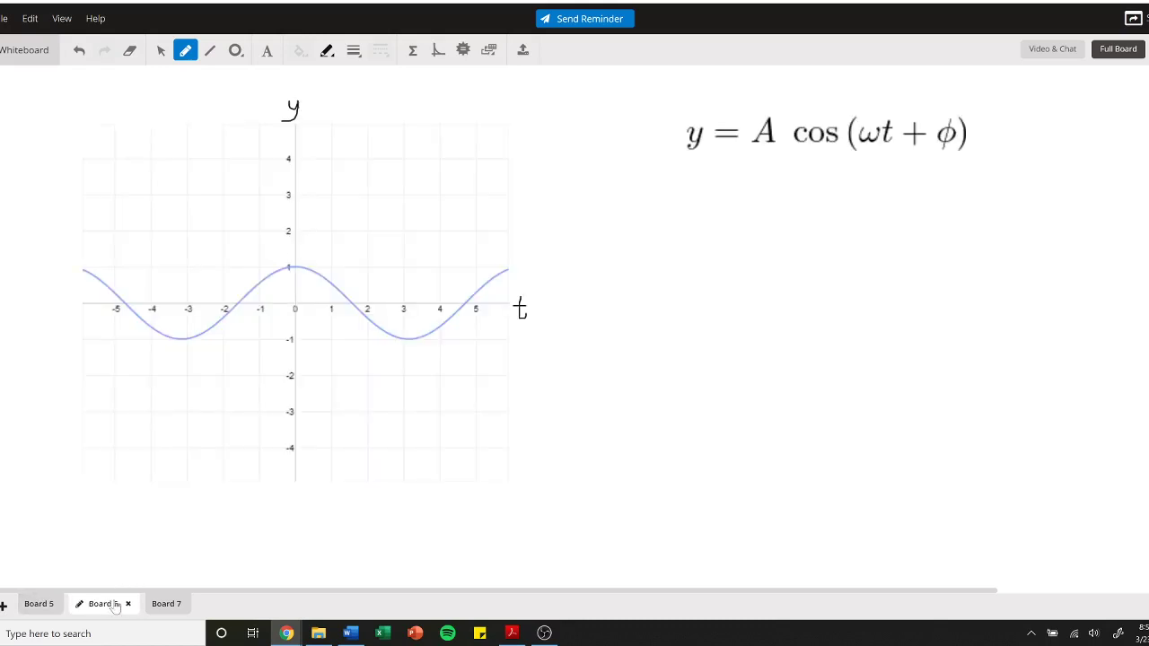
pyautogui.click(39, 604)
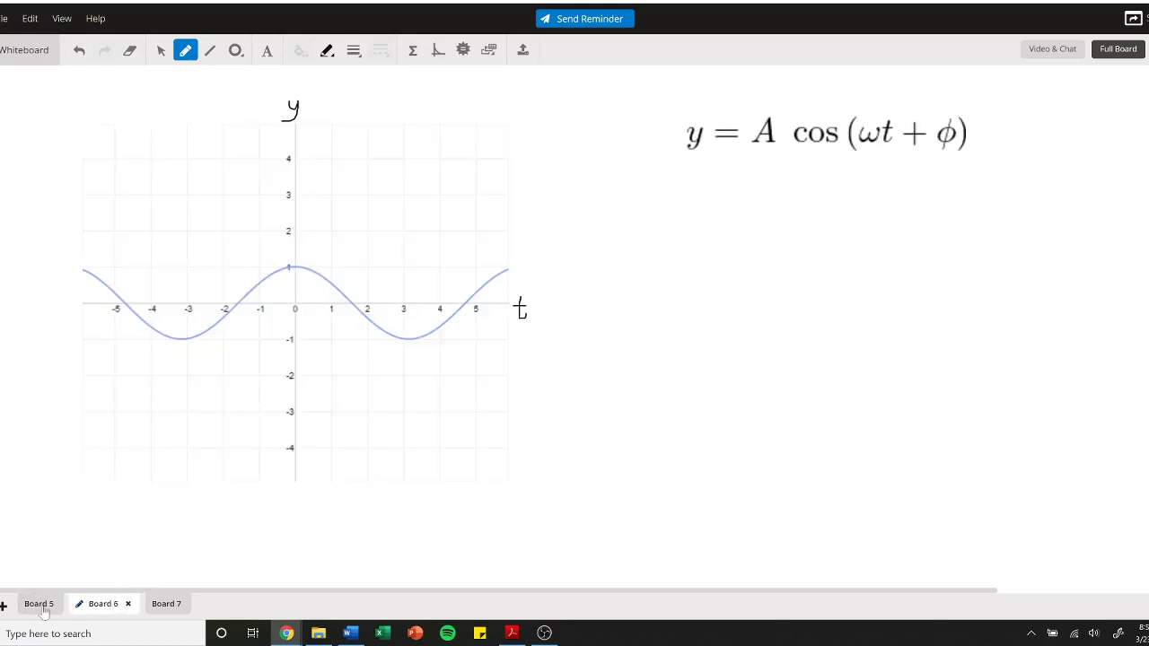
pyautogui.click(112, 604)
# Step: Start the 100 g mass on spring 1 oscillating from below equilibrium, then catch it
pyautogui.hotkey('alt', 'Tab')
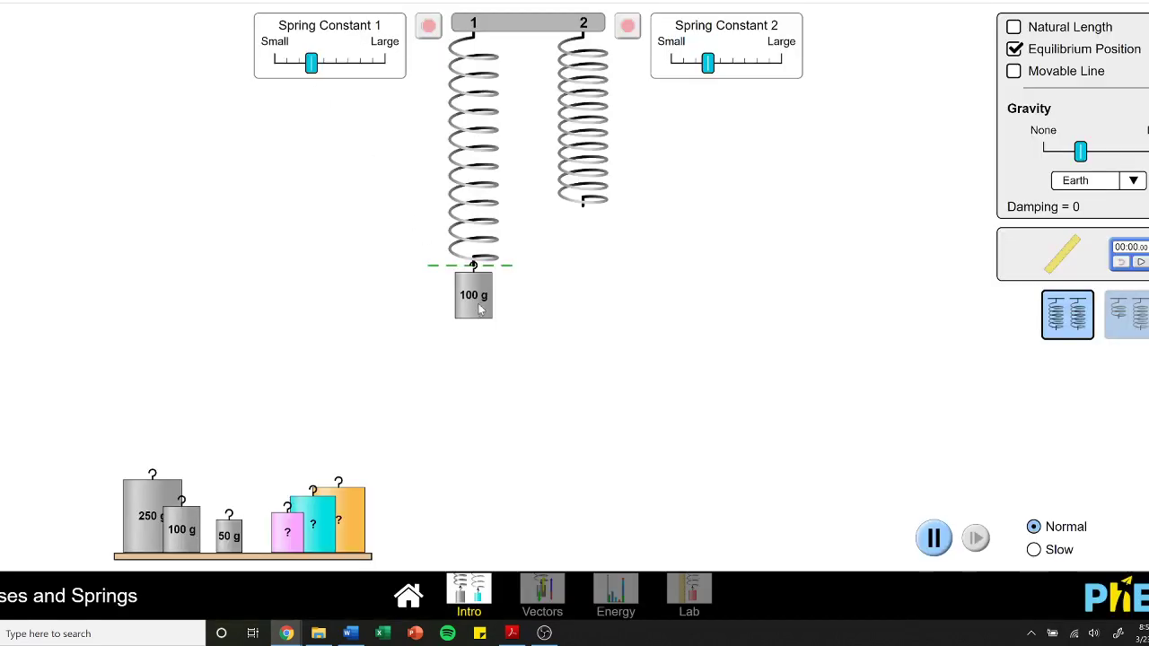
pyautogui.moveTo(479, 312); pyautogui.dragTo(482, 367)
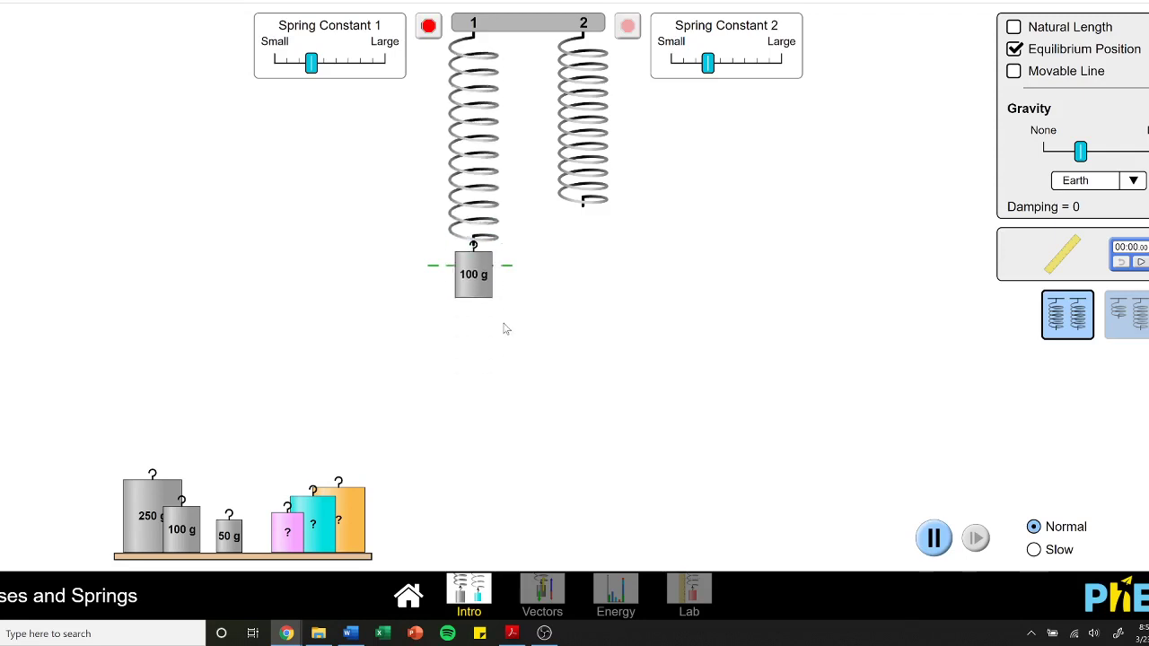
pyautogui.moveTo(470, 305); pyautogui.dragTo(483, 187)
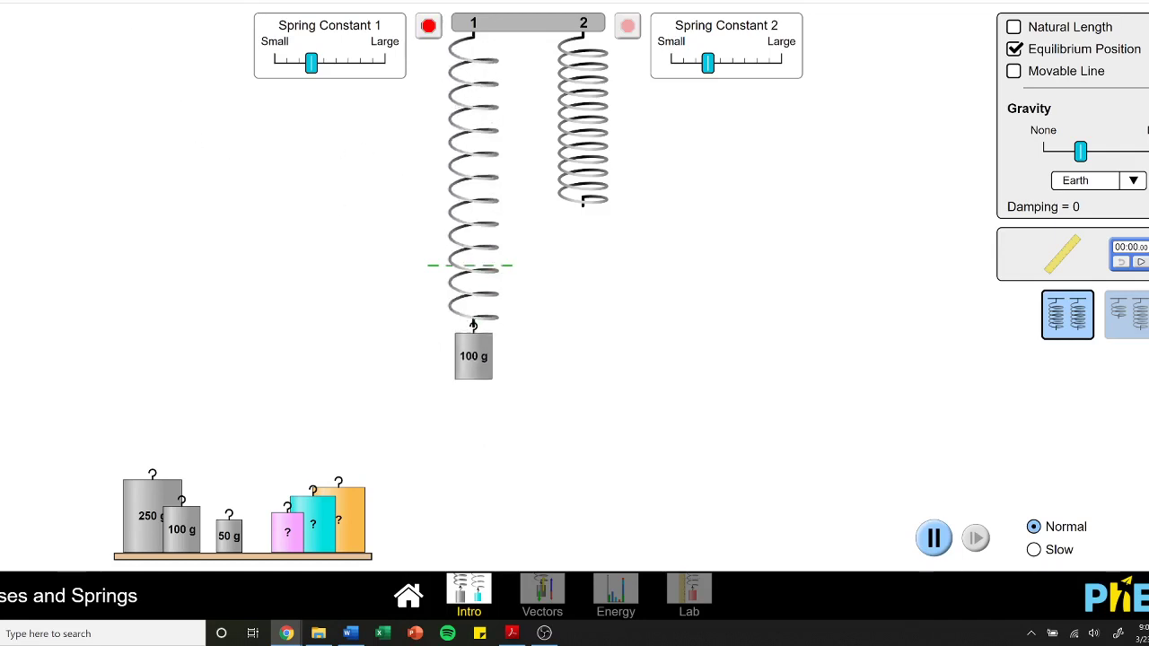
pyautogui.hotkey('alt', 'Tab')
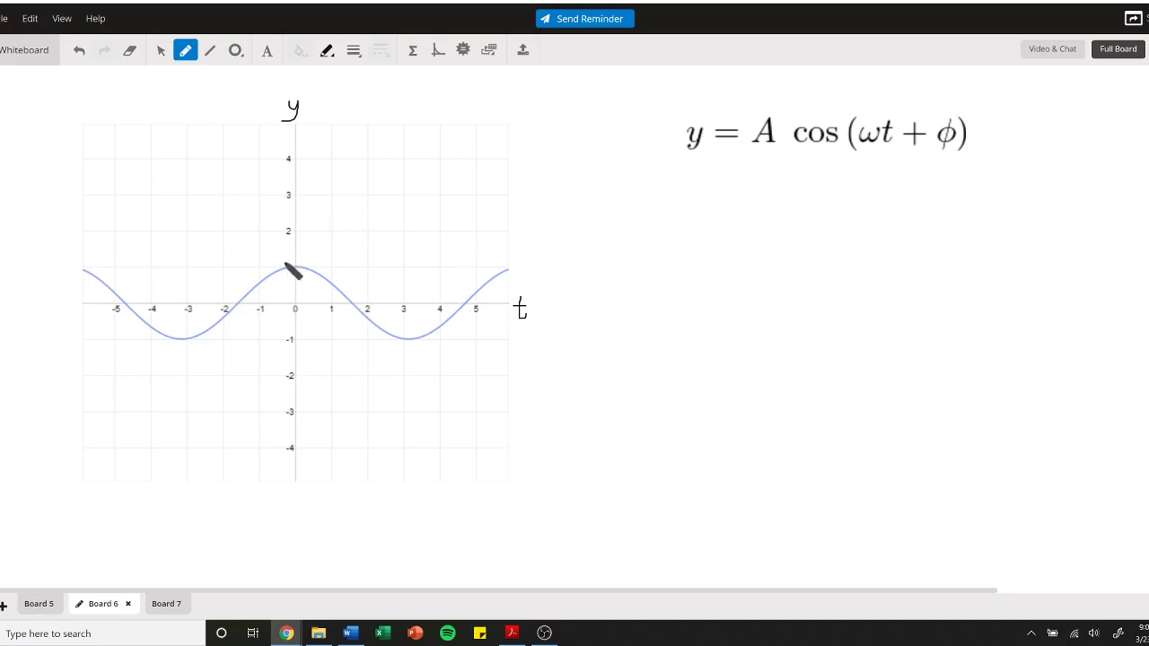
# Step: Underline the cosine equation, then mark the amplitude A and bracket one period T on the graph
pyautogui.moveTo(678, 165); pyautogui.dragTo(992, 166)
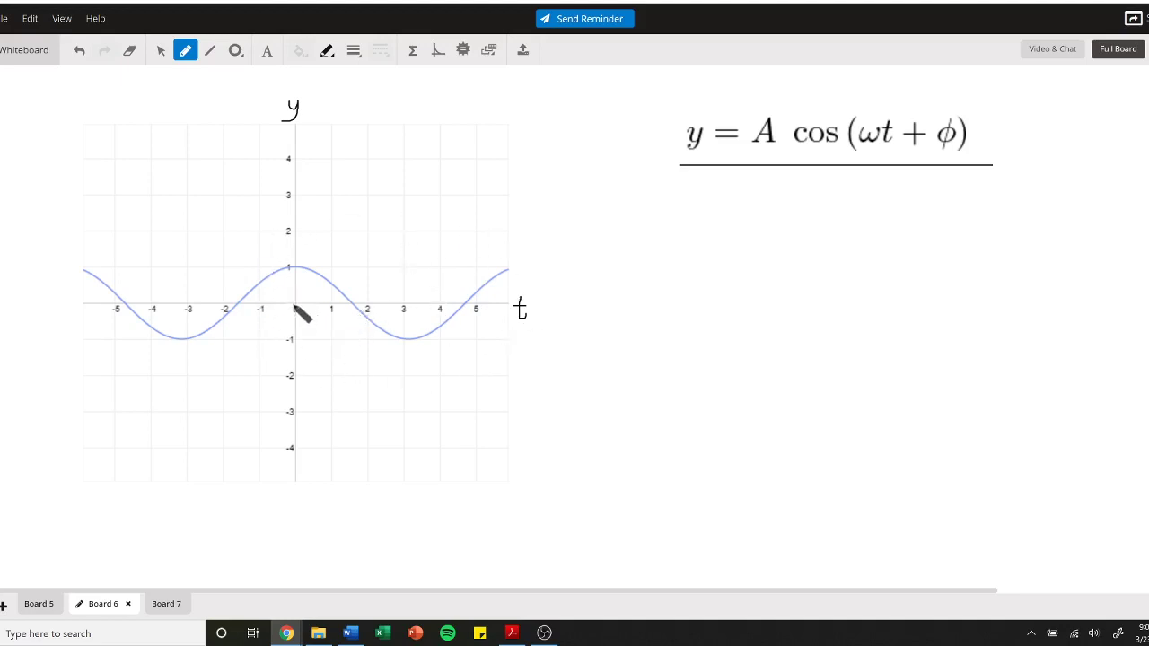
pyautogui.moveTo(294, 307)
pyautogui.mouseDown()
pyautogui.moveTo(294, 268)
pyautogui.moveTo(312, 293)
pyautogui.moveTo(297, 258)
pyautogui.moveTo(511, 266)
pyautogui.mouseUp()
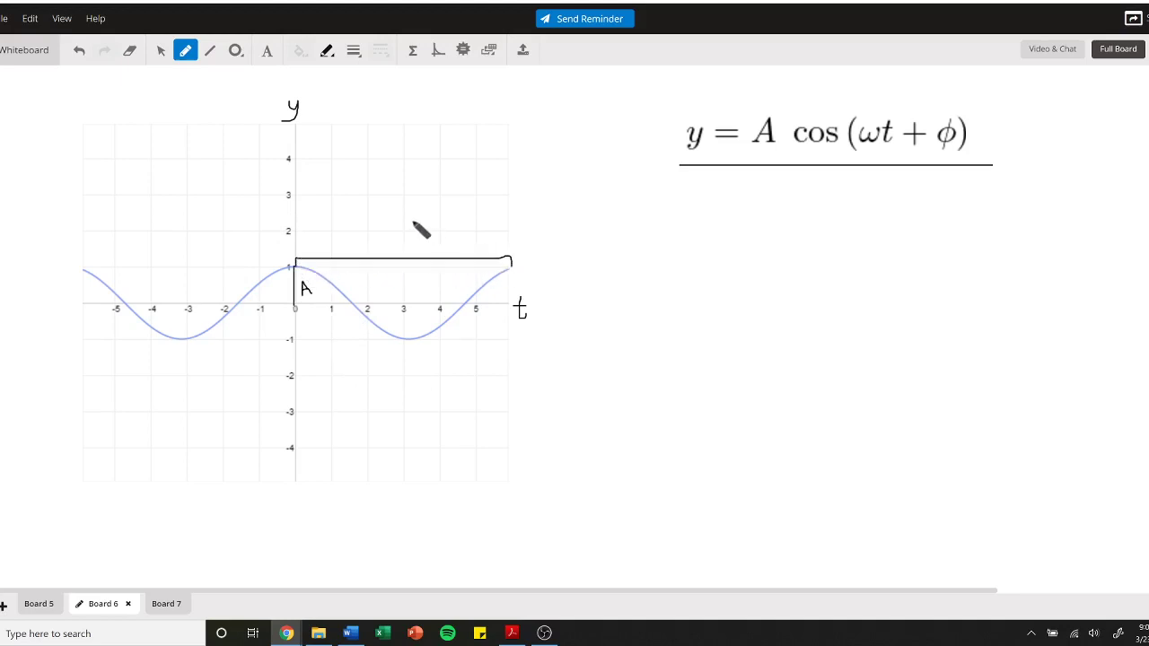
pyautogui.moveTo(397, 220)
pyautogui.mouseDown()
pyautogui.moveTo(430, 220)
pyautogui.moveTo(412, 238)
pyautogui.mouseUp()
# Step: Add 'amplitude' and 'angular frequence' text labels under the cosine equation
pyautogui.click(267, 51)
pyautogui.click(761, 184)
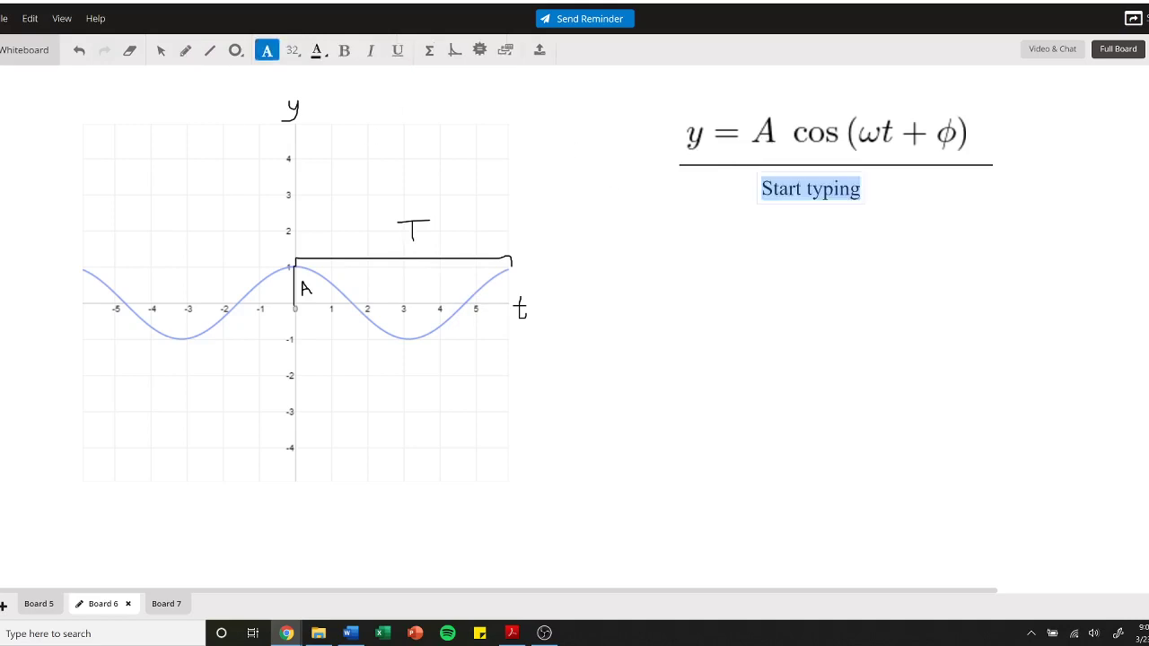
pyautogui.write('amplitude')
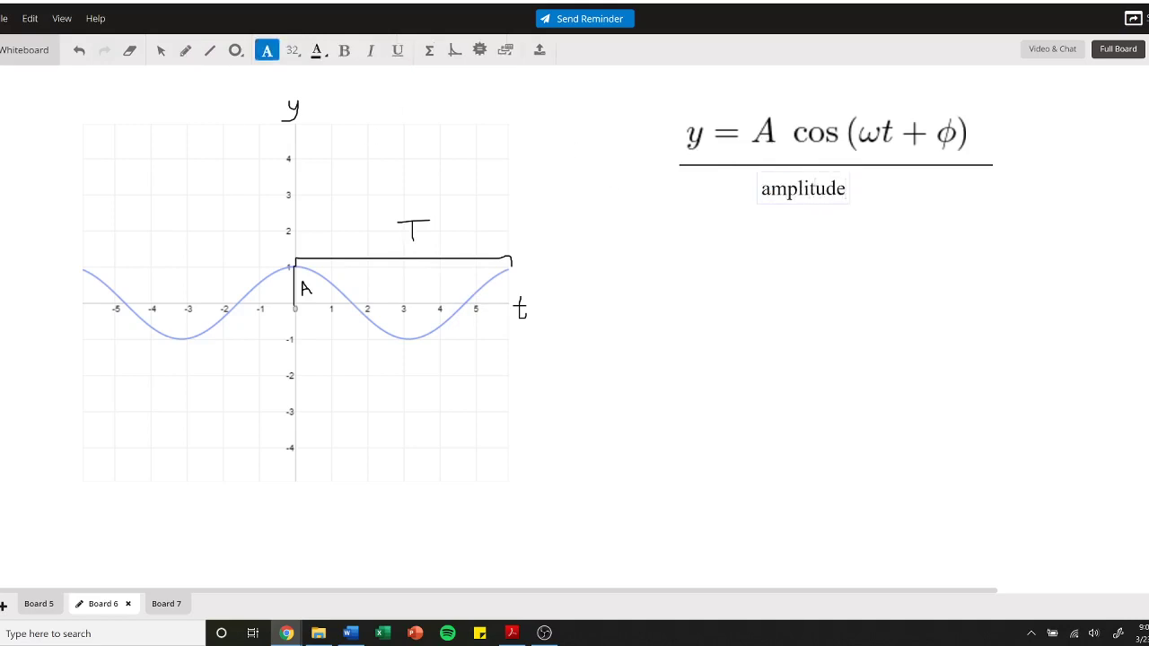
pyautogui.click(887, 187)
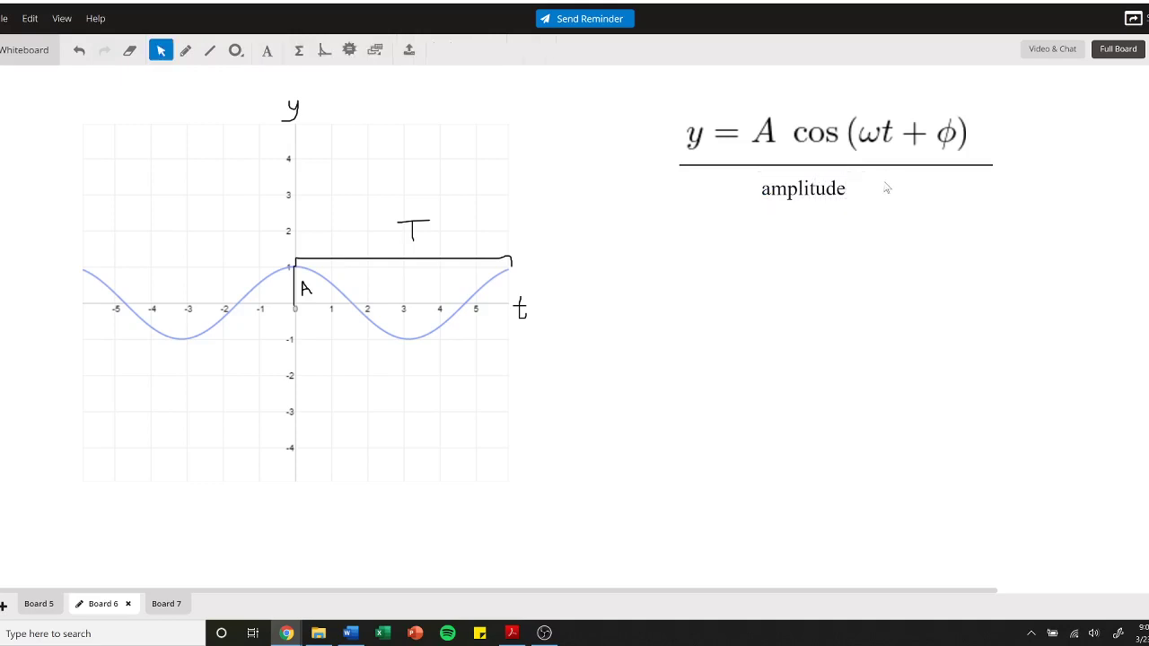
pyautogui.click(266, 50)
pyautogui.click(880, 187)
pyautogui.write('angular frequence')
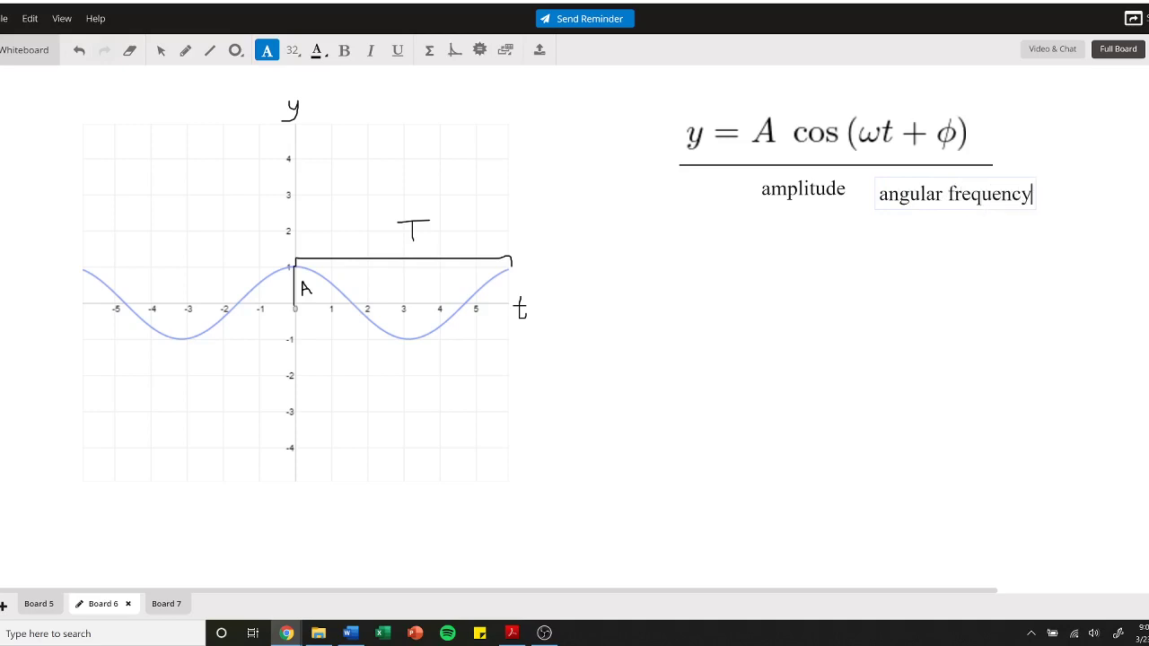
pyautogui.press('Escape')
# Step: Draw arrows linking angular frequency to ωt and amplitude to A
pyautogui.click(186, 51)
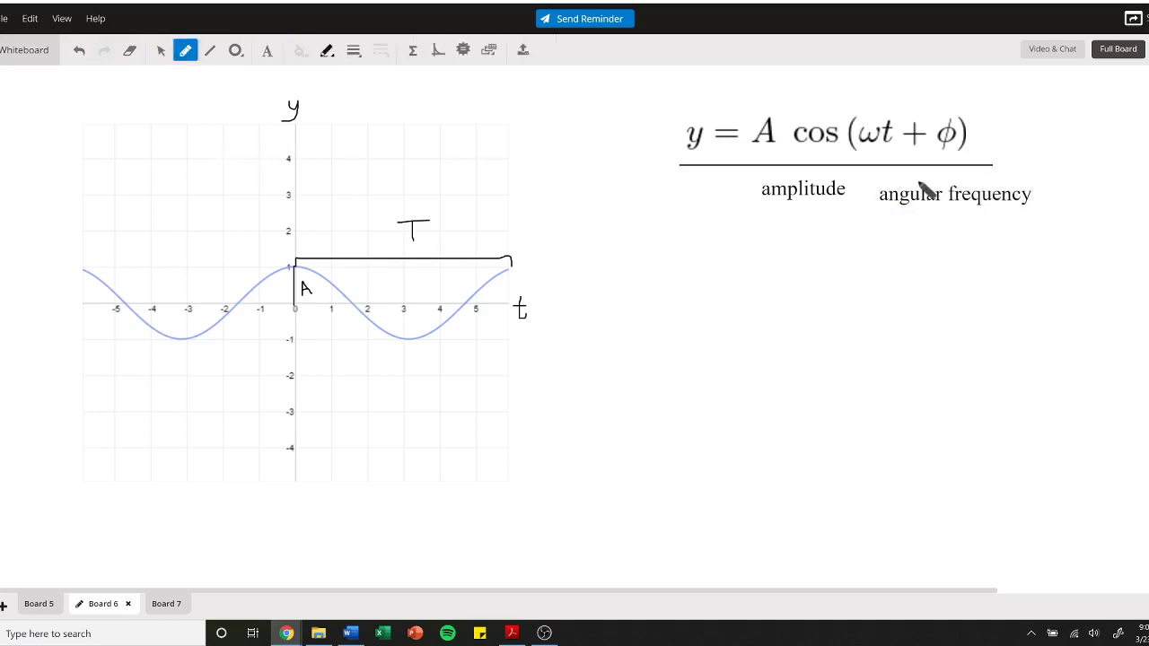
pyautogui.moveTo(900, 182); pyautogui.dragTo(881, 155)
pyautogui.moveTo(773, 150); pyautogui.dragTo(784, 148)
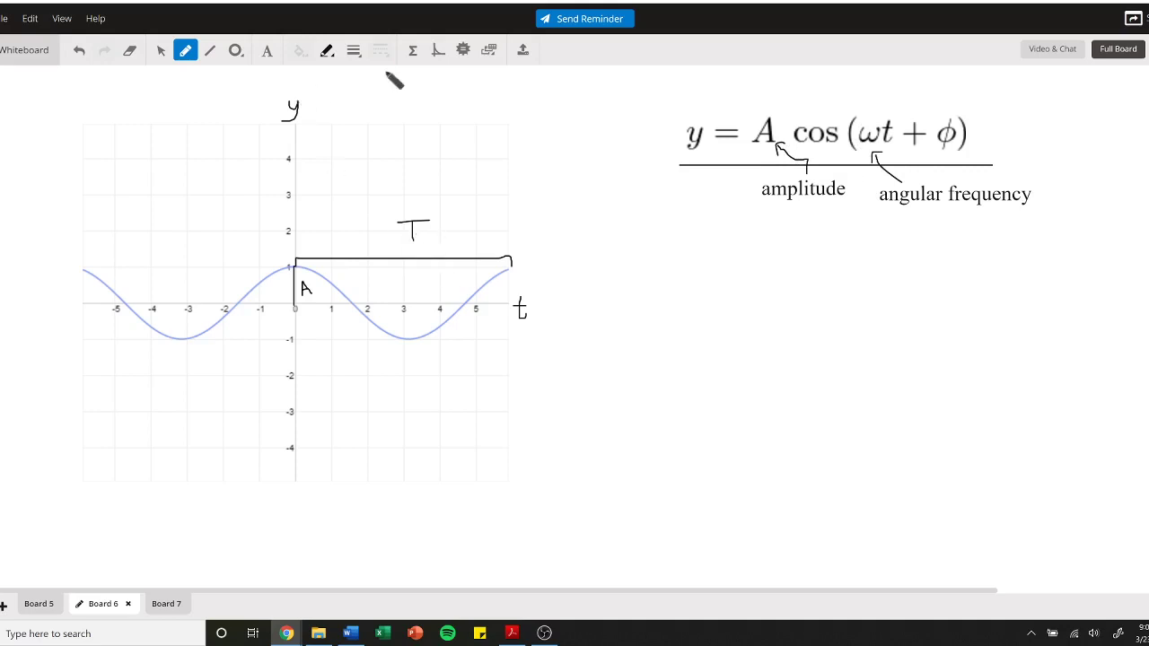
# Step: Add a 'phase' label beside the equation and strike out φ, setting it to 0
pyautogui.click(266, 49)
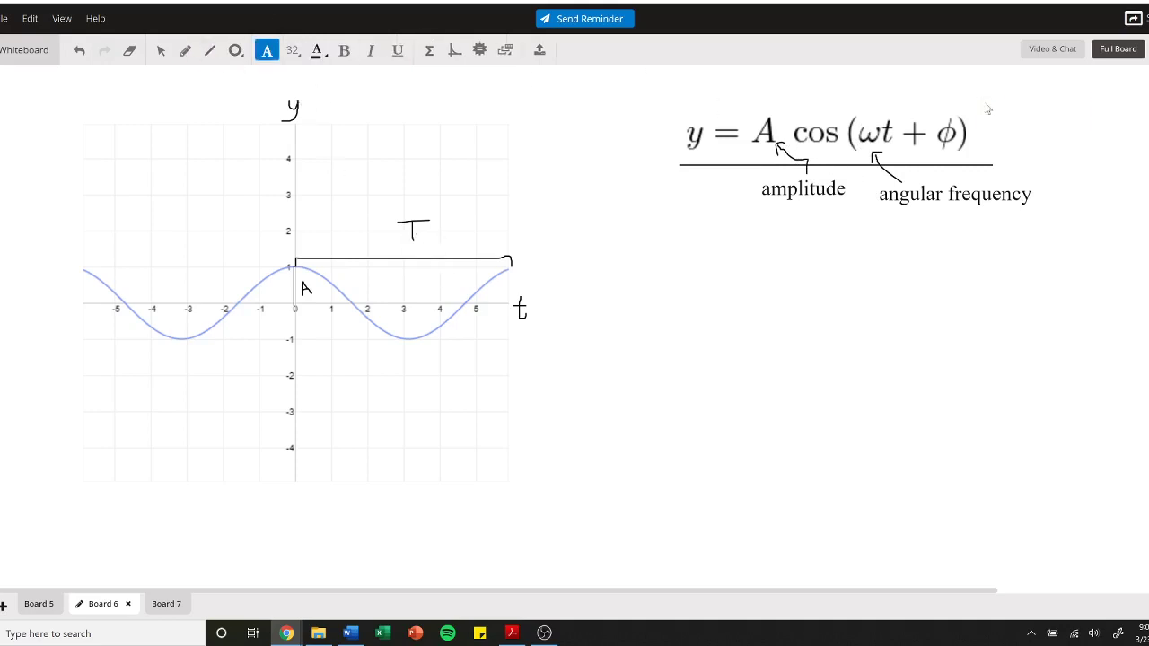
pyautogui.click(987, 113)
pyautogui.write('ph')
pyautogui.press('Escape')
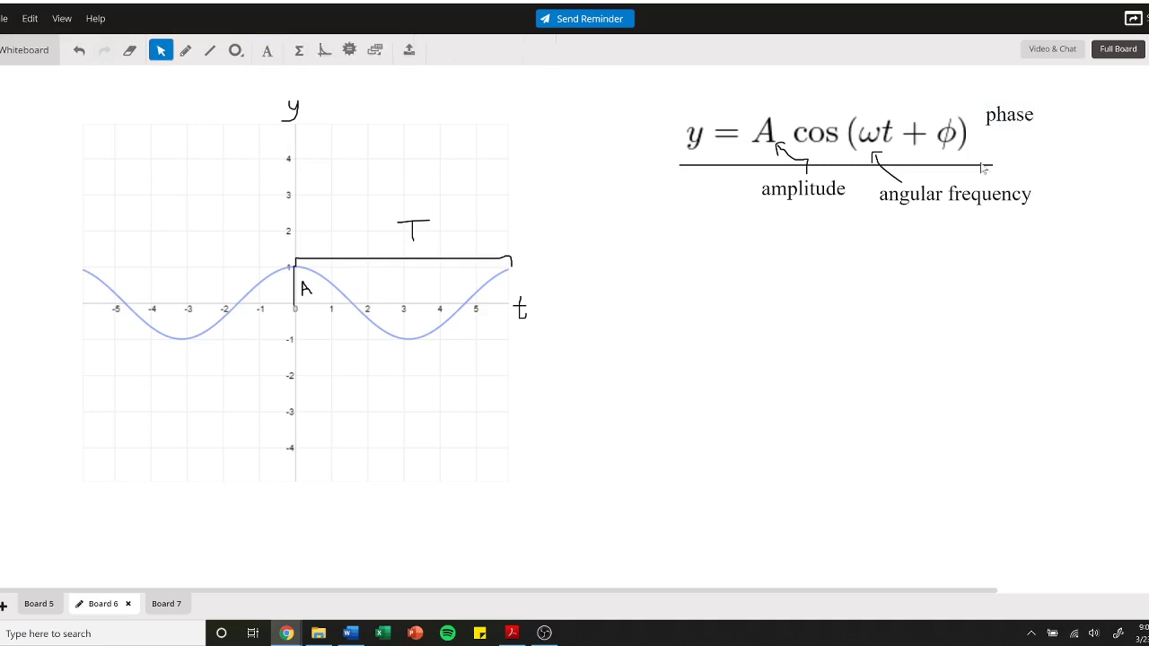
pyautogui.click(185, 49)
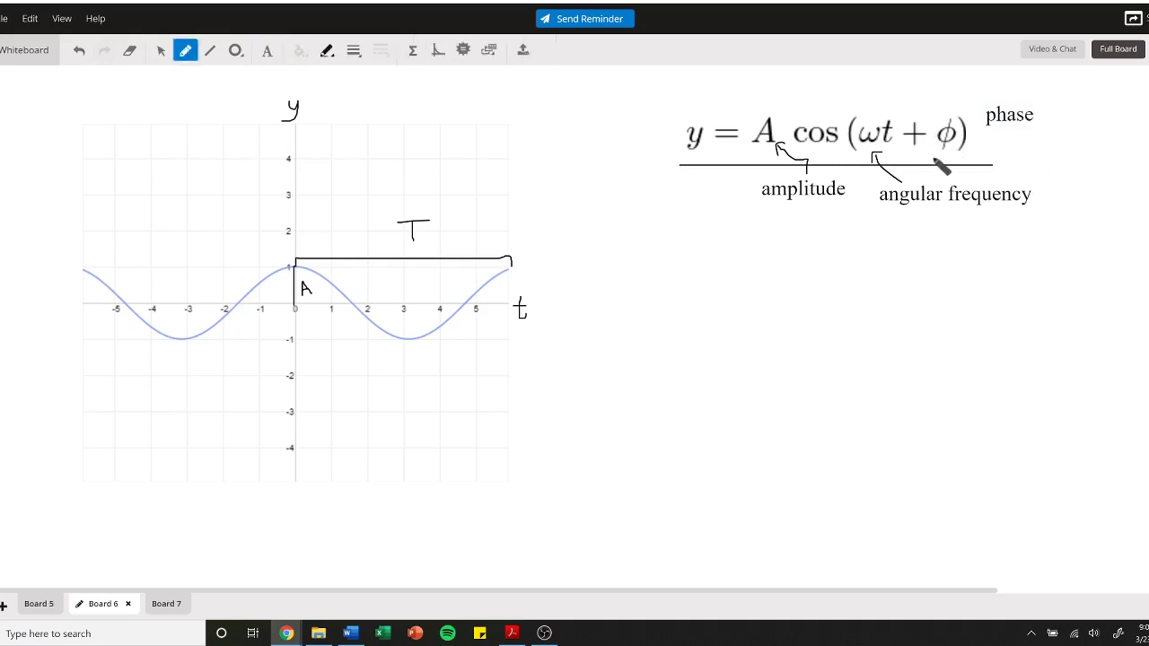
pyautogui.moveTo(959, 122)
pyautogui.mouseDown()
pyautogui.moveTo(975, 99)
pyautogui.moveTo(976, 108)
pyautogui.mouseUp()
# Step: Add a 'spring' text label below the equation labels
pyautogui.click(267, 51)
pyautogui.click(647, 272)
pyautogui.write('spring')
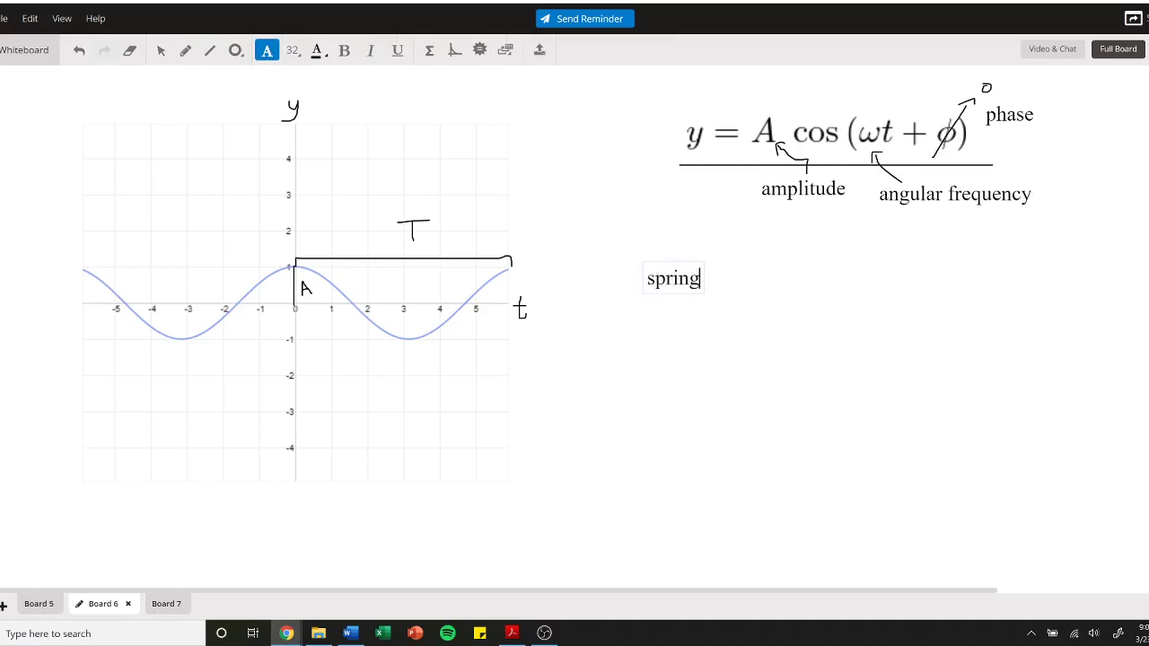
pyautogui.press('Escape')
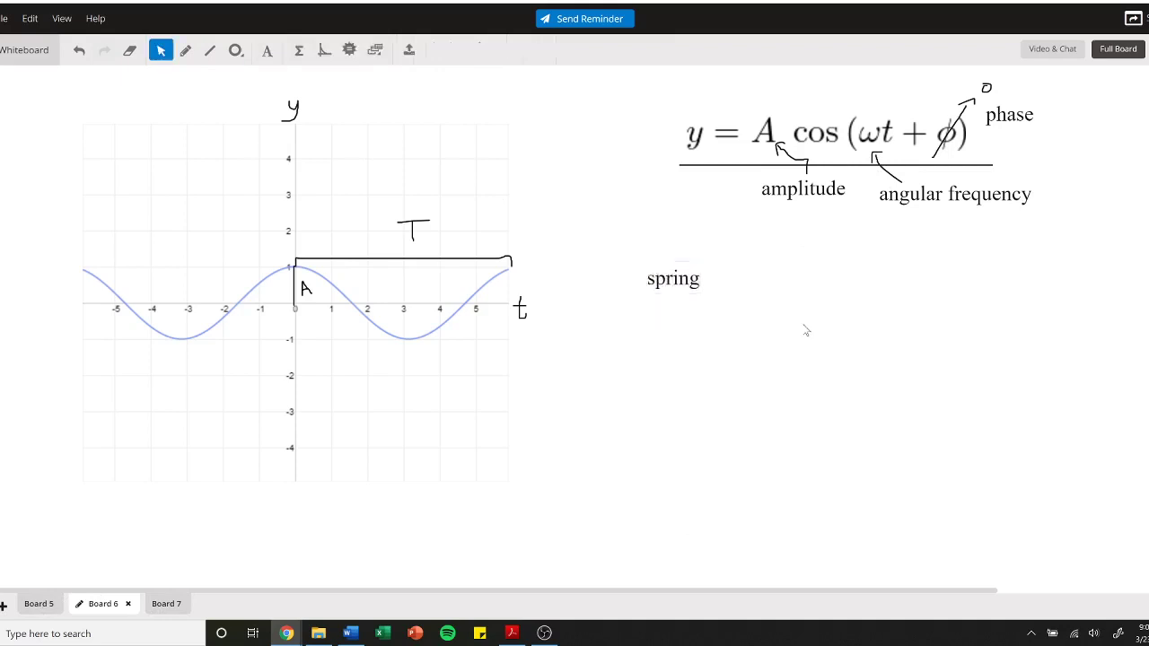
# Step: Handwrite ω = √(K/m), ω = 2πf, and start T = 1/f = 2π√ below
pyautogui.click(185, 50)
pyautogui.moveTo(734, 284)
pyautogui.mouseDown()
pyautogui.moveTo(790, 271)
pyautogui.moveTo(811, 290)
pyautogui.moveTo(812, 244)
pyautogui.moveTo(876, 239)
pyautogui.moveTo(832, 269)
pyautogui.moveTo(835, 256)
pyautogui.moveTo(862, 280)
pyautogui.moveTo(867, 308)
pyautogui.mouseUp()
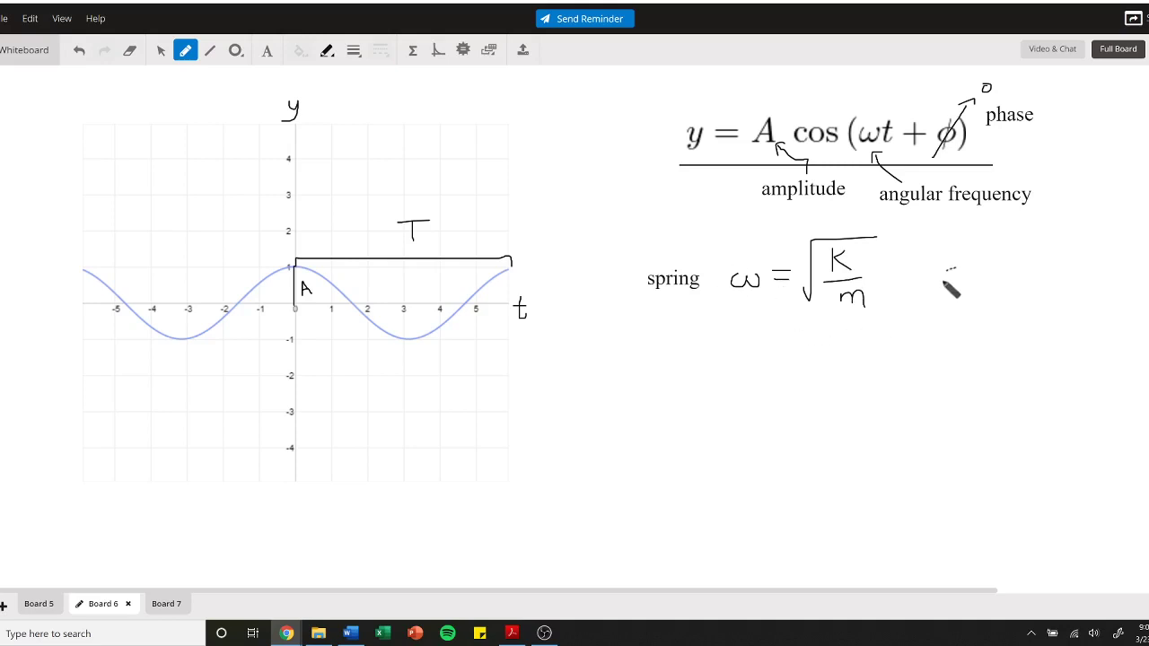
pyautogui.moveTo(943, 272)
pyautogui.mouseDown()
pyautogui.moveTo(966, 288)
pyautogui.moveTo(1002, 268)
pyautogui.moveTo(1033, 281)
pyautogui.moveTo(1078, 254)
pyautogui.moveTo(1073, 282)
pyautogui.mouseUp()
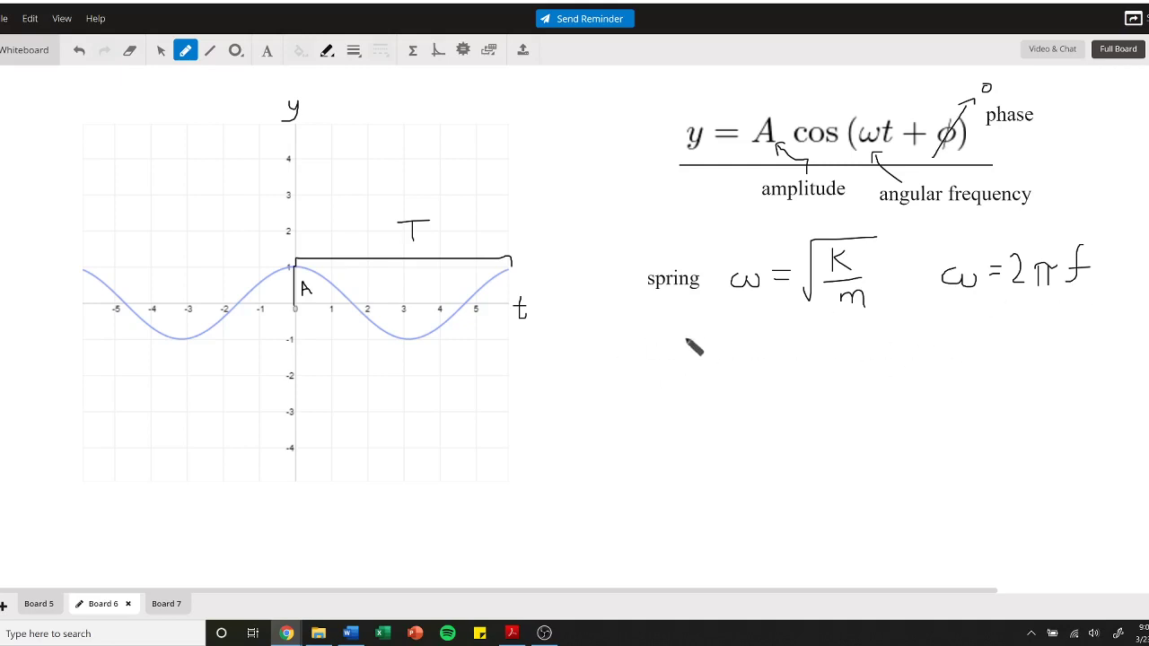
pyautogui.moveTo(642, 345)
pyautogui.mouseDown()
pyautogui.moveTo(682, 357)
pyautogui.moveTo(672, 367)
pyautogui.moveTo(711, 354)
pyautogui.moveTo(723, 367)
pyautogui.moveTo(707, 391)
pyautogui.moveTo(706, 380)
pyautogui.moveTo(725, 382)
pyautogui.moveTo(747, 358)
pyautogui.moveTo(758, 367)
pyautogui.moveTo(780, 344)
pyautogui.moveTo(773, 370)
pyautogui.moveTo(815, 361)
pyautogui.moveTo(835, 384)
pyautogui.moveTo(837, 341)
pyautogui.moveTo(887, 335)
pyautogui.moveTo(852, 371)
pyautogui.moveTo(881, 370)
pyautogui.moveTo(880, 403)
pyautogui.mouseUp()
# Step: Finish T_spring = 2π√(m/k), box it, and mark m as variable and k as constant
pyautogui.click(862, 382)
pyautogui.moveTo(914, 316)
pyautogui.mouseDown()
pyautogui.moveTo(602, 329)
pyautogui.moveTo(618, 413)
pyautogui.moveTo(672, 417)
pyautogui.moveTo(905, 413)
pyautogui.moveTo(919, 397)
pyautogui.moveTo(915, 320)
pyautogui.mouseUp()
pyautogui.moveTo(650, 372)
pyautogui.mouseDown()
pyautogui.moveTo(646, 384)
pyautogui.moveTo(680, 380)
pyautogui.moveTo(674, 393)
pyautogui.mouseUp()
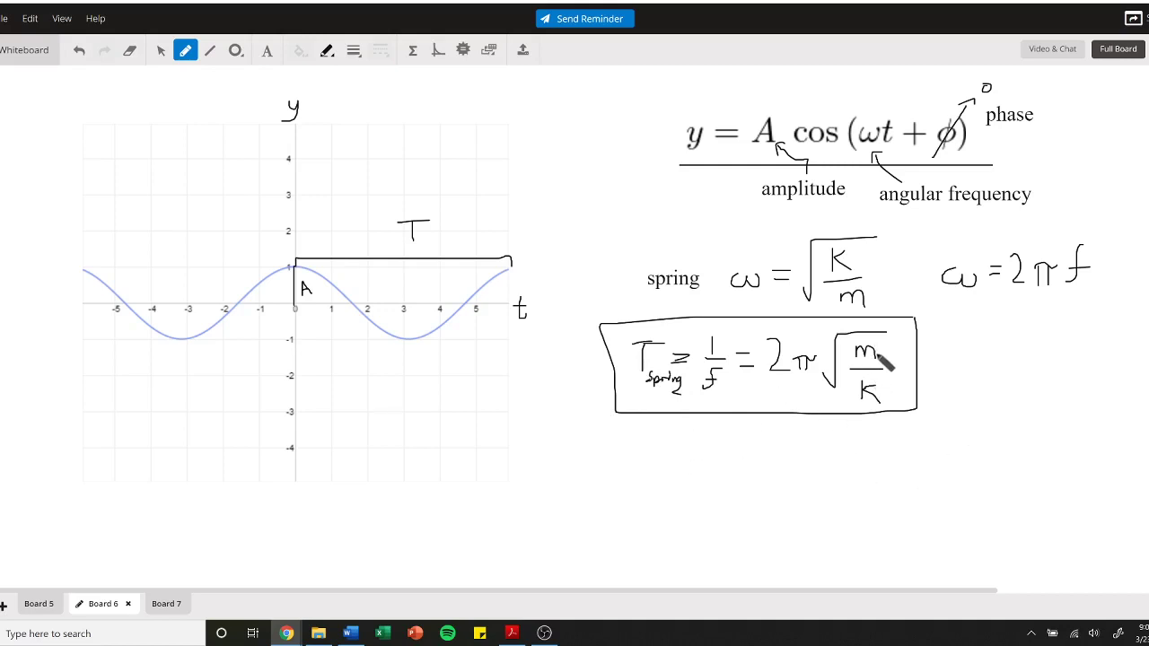
pyautogui.moveTo(956, 351)
pyautogui.mouseDown()
pyautogui.moveTo(887, 352)
pyautogui.moveTo(987, 357)
pyautogui.moveTo(1028, 347)
pyautogui.moveTo(1037, 361)
pyautogui.mouseUp()
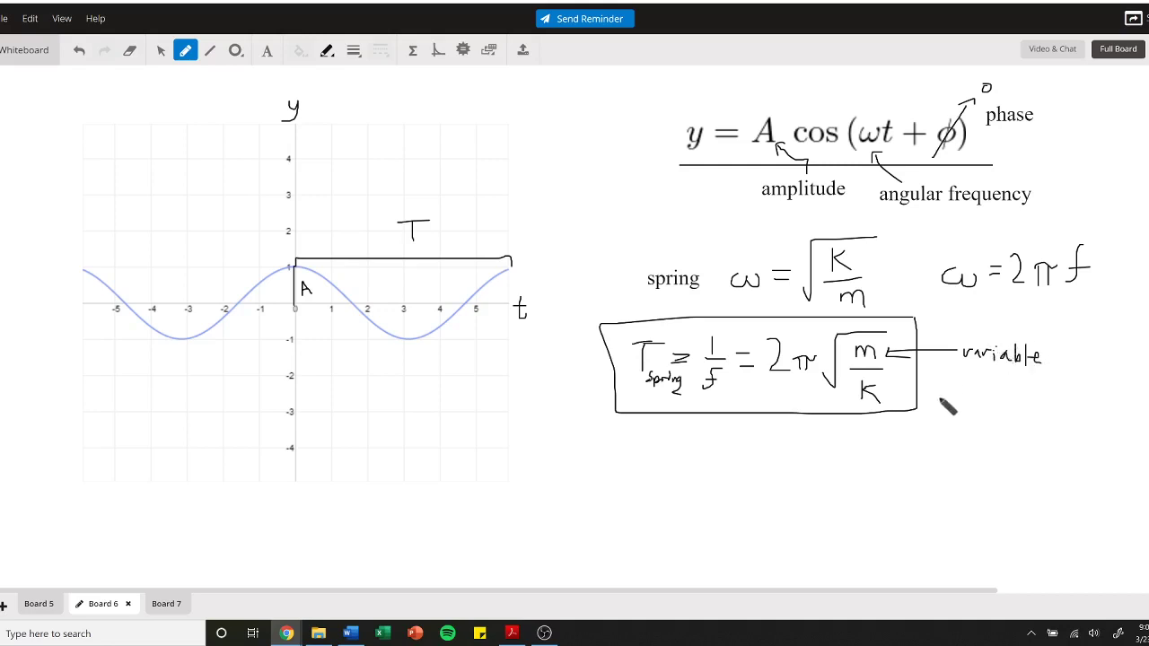
pyautogui.moveTo(939, 397)
pyautogui.mouseDown()
pyautogui.moveTo(894, 396)
pyautogui.moveTo(903, 407)
pyautogui.moveTo(942, 400)
pyautogui.moveTo(970, 418)
pyautogui.moveTo(970, 408)
pyautogui.moveTo(1076, 401)
pyautogui.mouseUp()
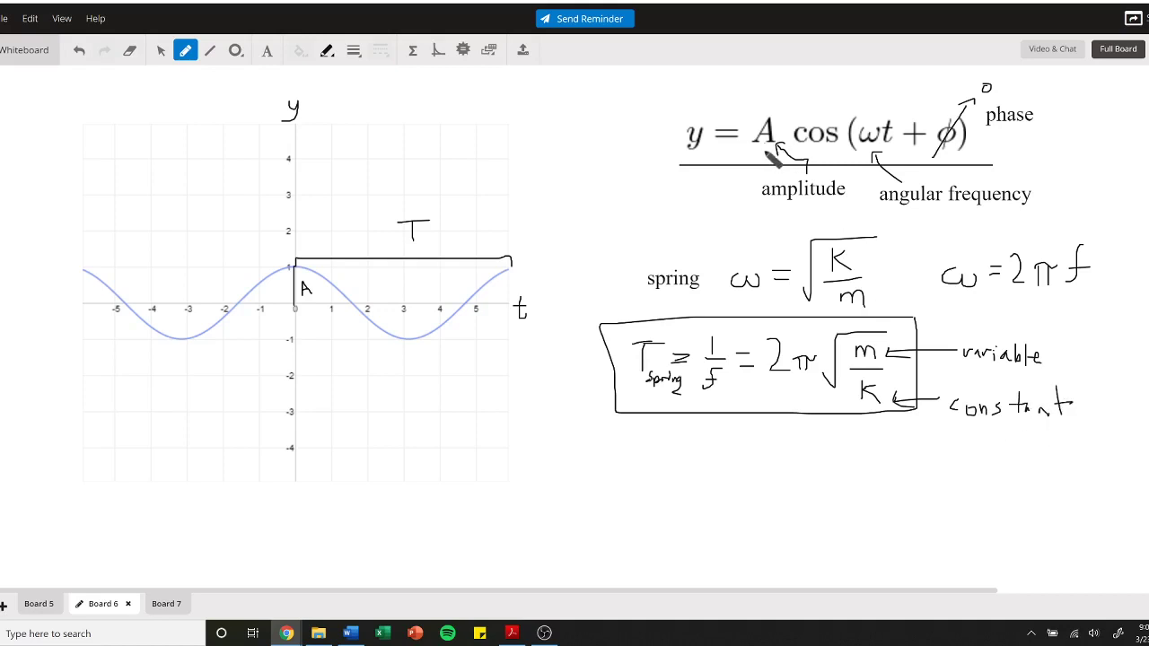
pyautogui.moveTo(669, 489)
pyautogui.mouseDown()
pyautogui.moveTo(684, 455)
pyautogui.moveTo(704, 485)
pyautogui.moveTo(698, 470)
pyautogui.moveTo(671, 467)
pyautogui.moveTo(712, 451)
pyautogui.mouseUp()
# Step: Hang the 100 g mass on spring 2, pull it below equilibrium, and release it to oscillate
pyautogui.click(709, 453)
pyautogui.hotkey('alt', 'Tab')
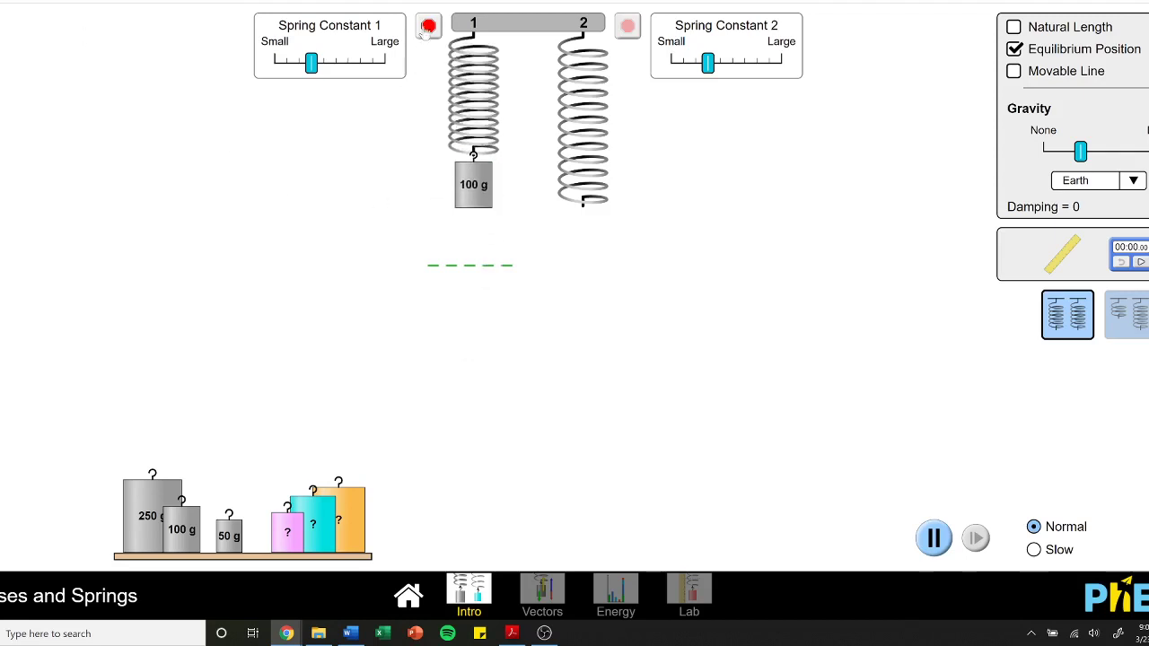
pyautogui.moveTo(190, 545); pyautogui.dragTo(592, 224)
pyautogui.click(627, 25)
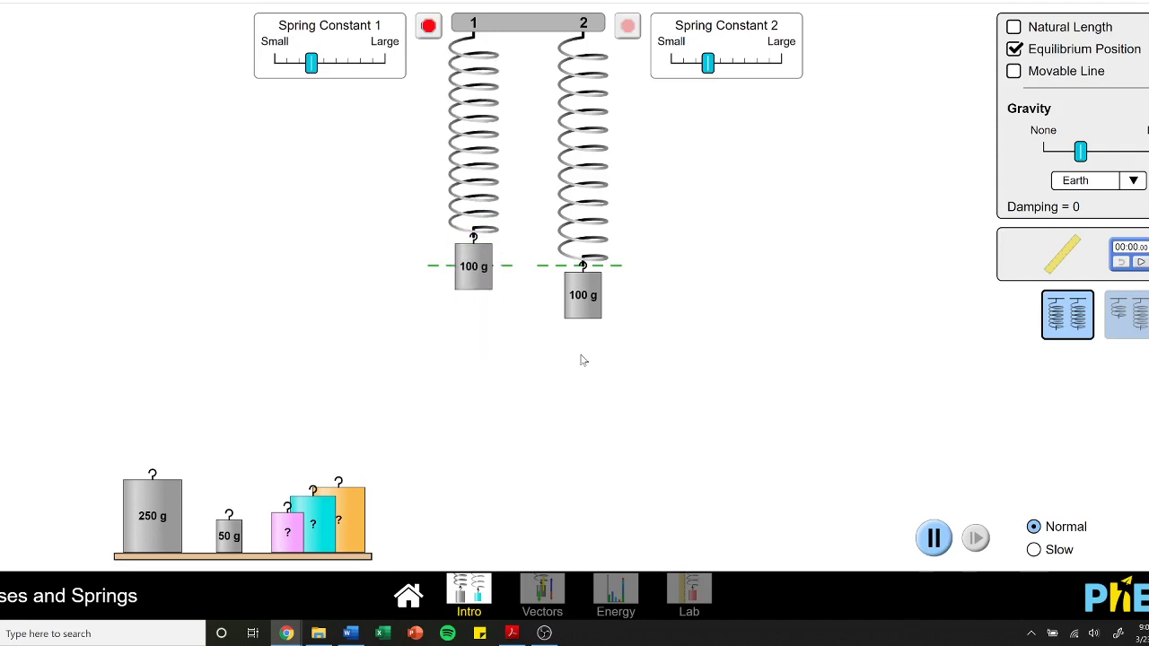
pyautogui.moveTo(591, 304); pyautogui.dragTo(597, 413)
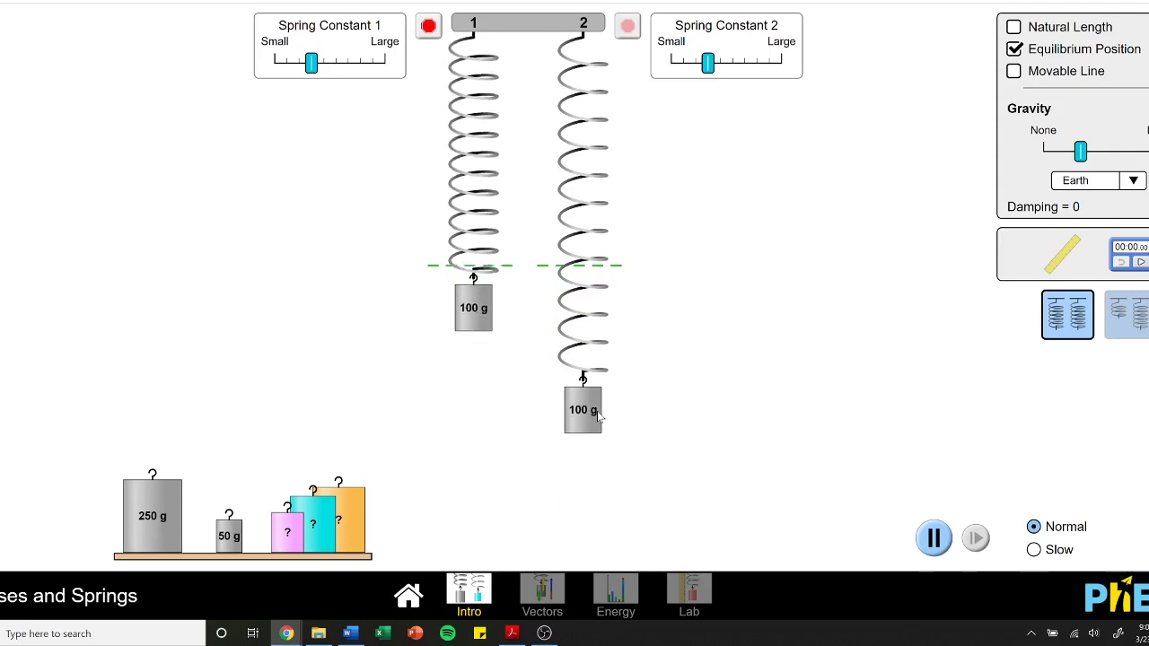
pyautogui.moveTo(598, 414); pyautogui.dragTo(598, 415)
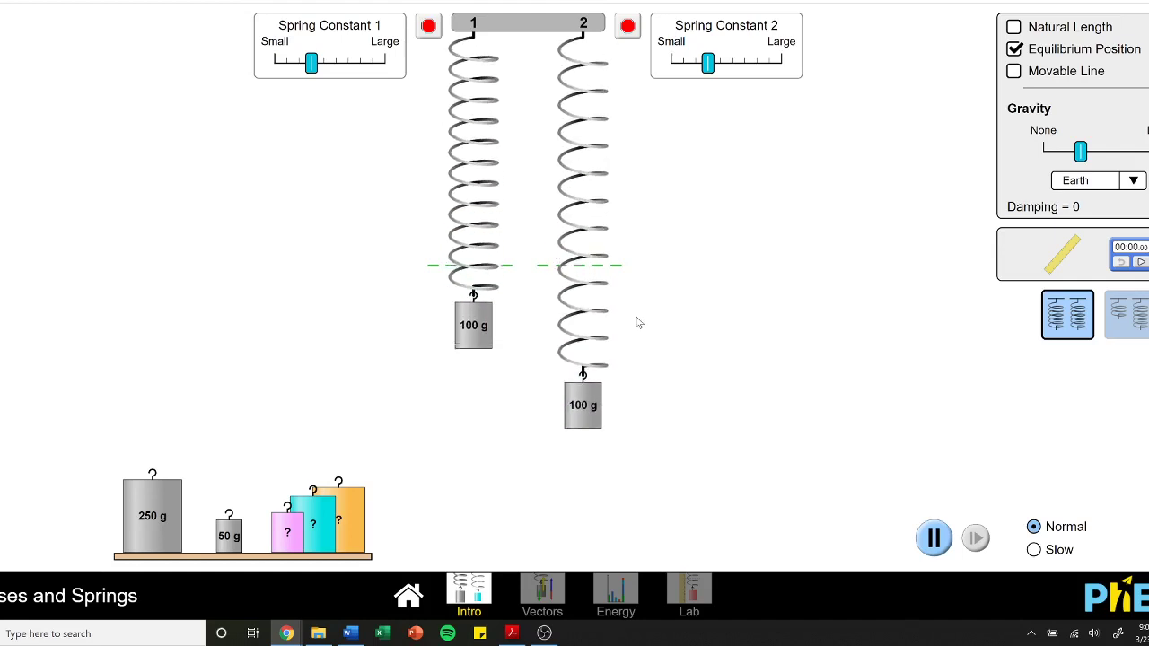
# Step: Replace spring 2's 100 g mass with the 50 g mass and pull spring 1's mass down
pyautogui.click(627, 24)
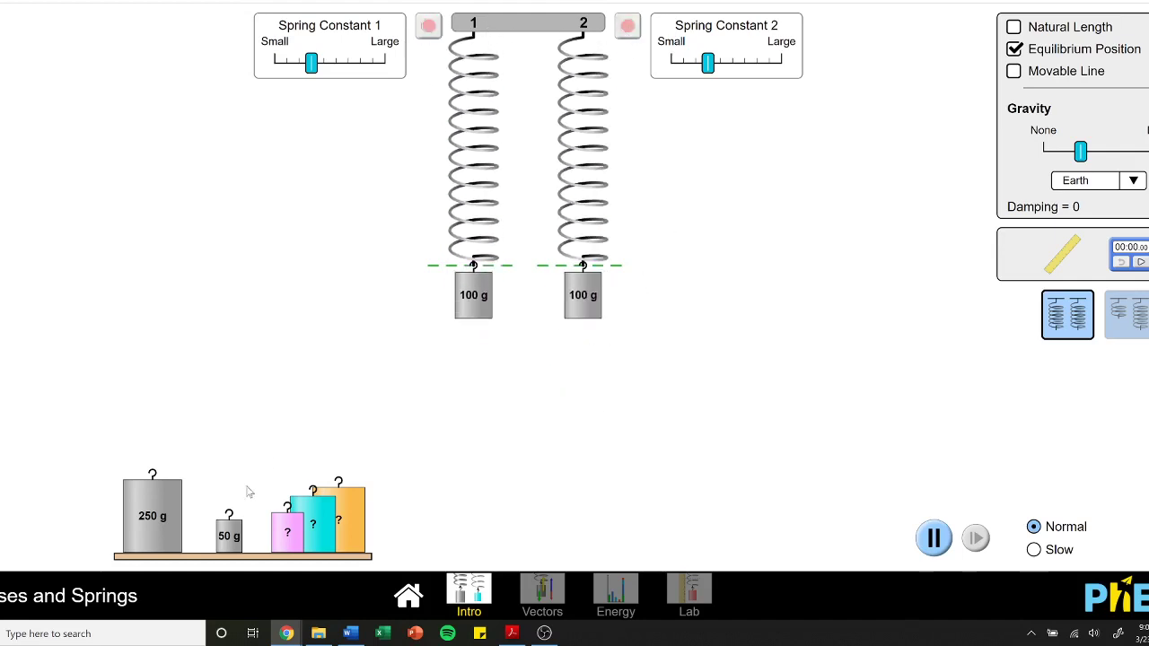
pyautogui.moveTo(583, 310); pyautogui.dragTo(243, 479)
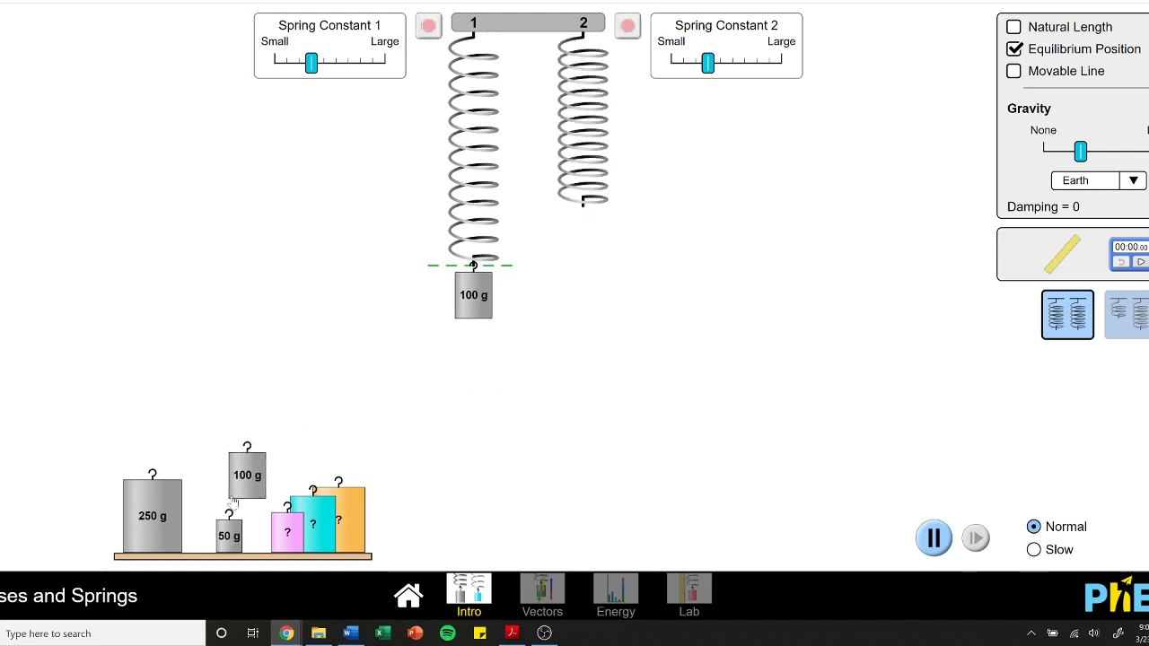
pyautogui.moveTo(228, 531); pyautogui.dragTo(614, 242)
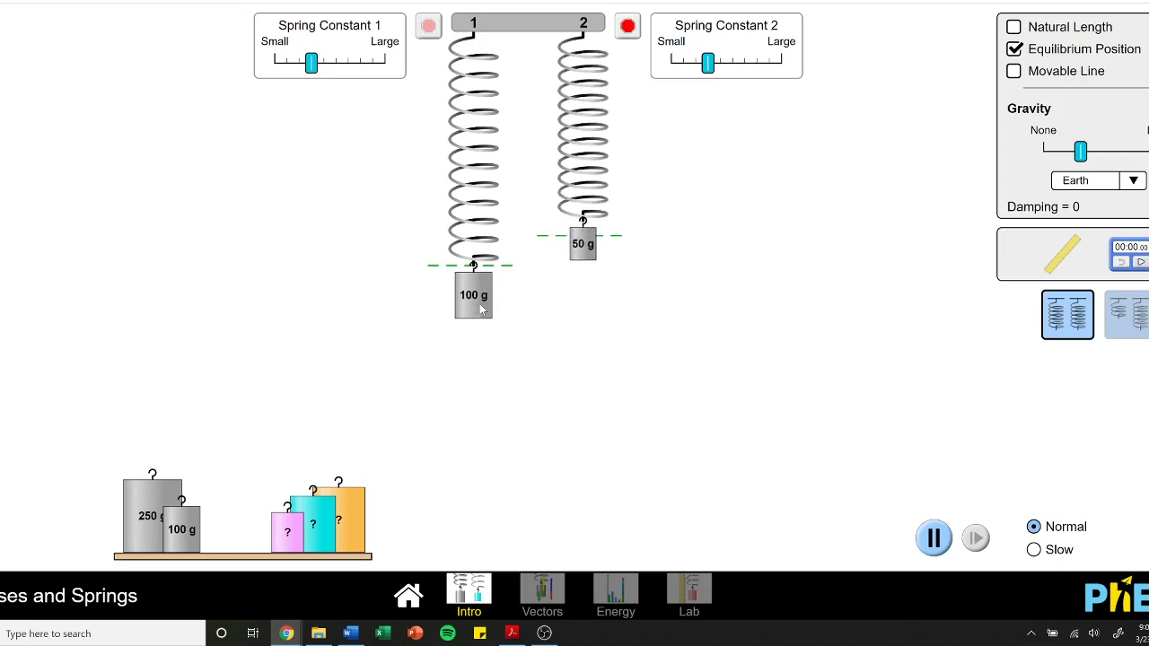
pyautogui.moveTo(480, 309); pyautogui.dragTo(481, 341)
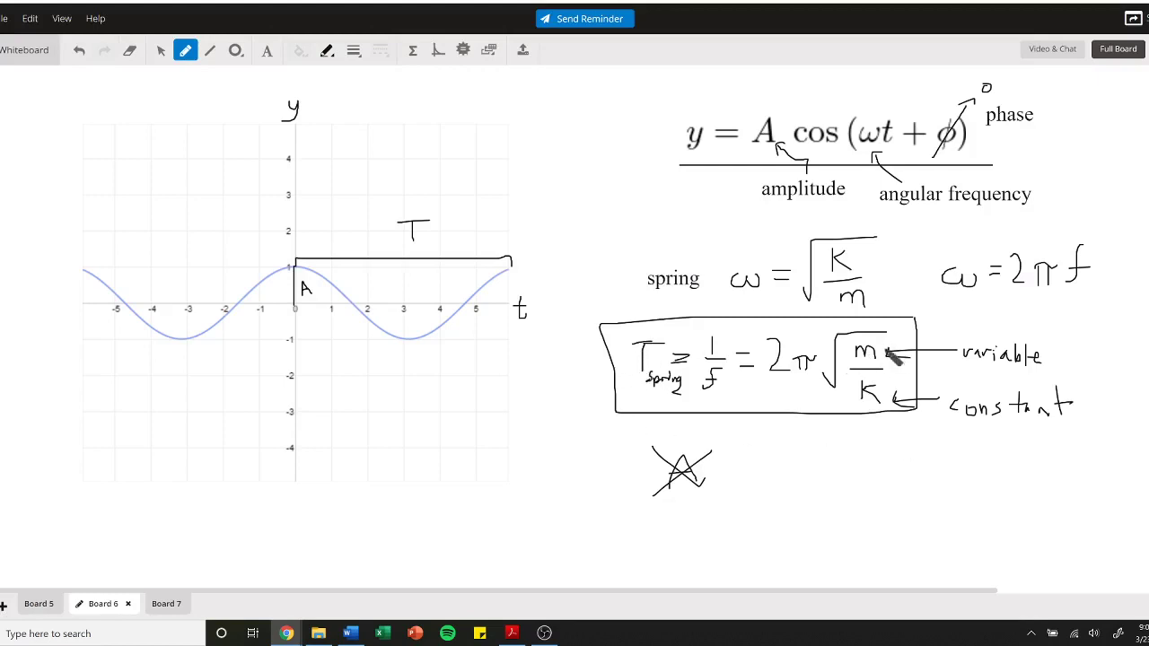
# Step: Switch to Board 7, the blank Real Spring board, after glancing back at Board 6
pyautogui.moveTo(646, 385); pyautogui.dragTo(652, 394)
pyautogui.click(166, 604)
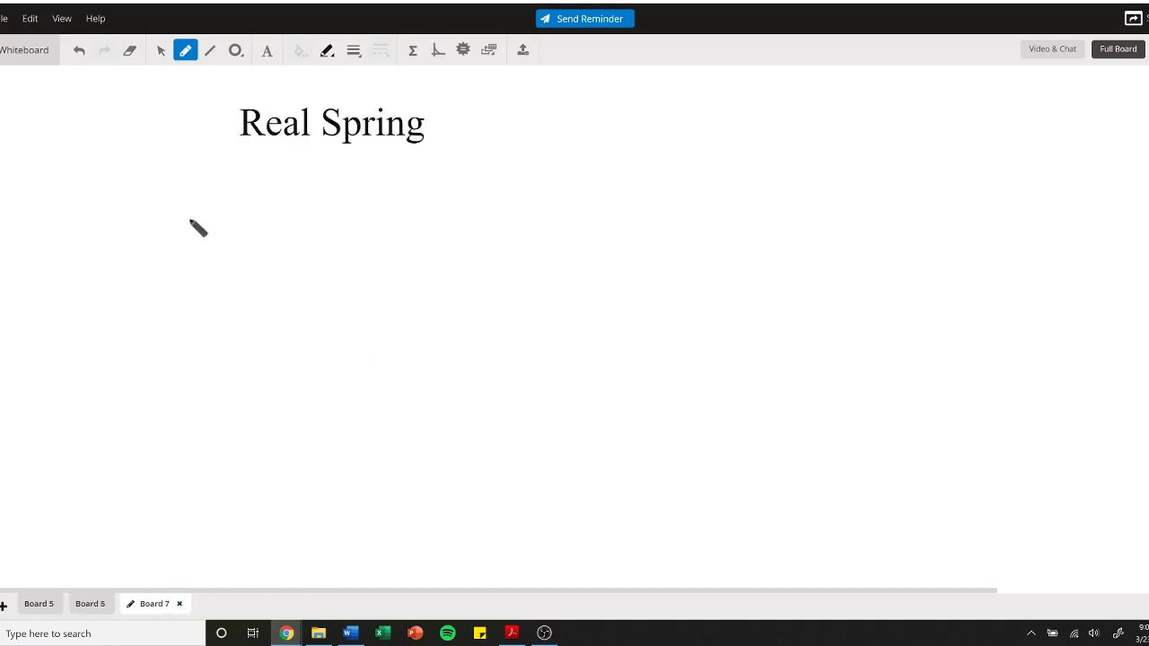
pyautogui.click(91, 603)
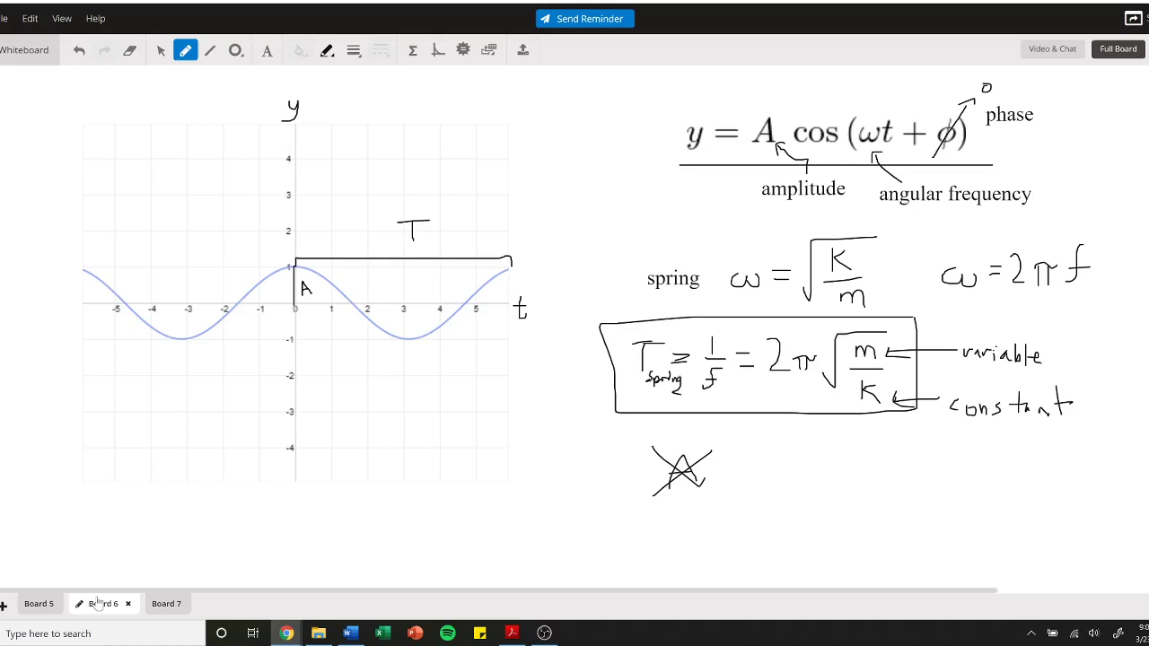
pyautogui.click(175, 605)
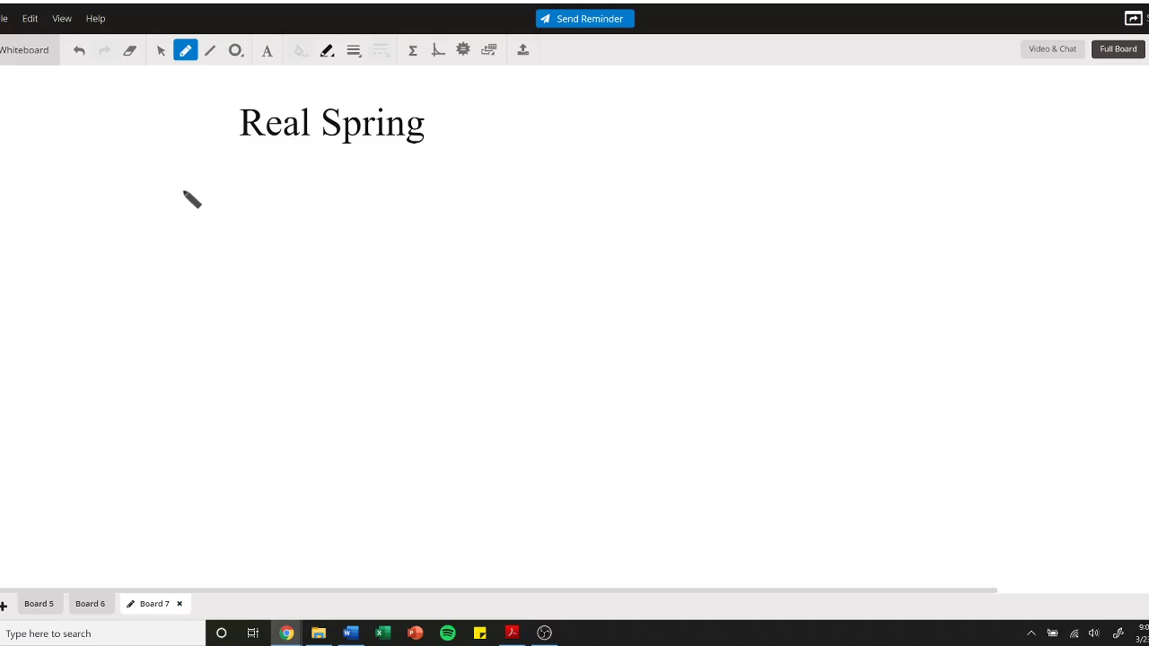
# Step: Handwrite T = 2π√((m + Cm_s)/k) beneath the Real Spring title
pyautogui.moveTo(136, 181); pyautogui.dragTo(128, 236)
pyautogui.moveTo(112, 183)
pyautogui.mouseDown()
pyautogui.moveTo(159, 184)
pyautogui.moveTo(206, 217)
pyautogui.moveTo(236, 190)
pyautogui.moveTo(251, 212)
pyautogui.moveTo(238, 226)
pyautogui.moveTo(250, 230)
pyautogui.moveTo(291, 235)
pyautogui.moveTo(275, 209)
pyautogui.moveTo(301, 205)
pyautogui.mouseUp()
pyautogui.moveTo(287, 208)
pyautogui.mouseDown()
pyautogui.moveTo(337, 265)
pyautogui.moveTo(338, 176)
pyautogui.moveTo(477, 169)
pyautogui.mouseUp()
pyautogui.moveTo(366, 194)
pyautogui.mouseDown()
pyautogui.moveTo(390, 214)
pyautogui.moveTo(426, 206)
pyautogui.moveTo(419, 198)
pyautogui.moveTo(418, 213)
pyautogui.moveTo(505, 220)
pyautogui.mouseUp()
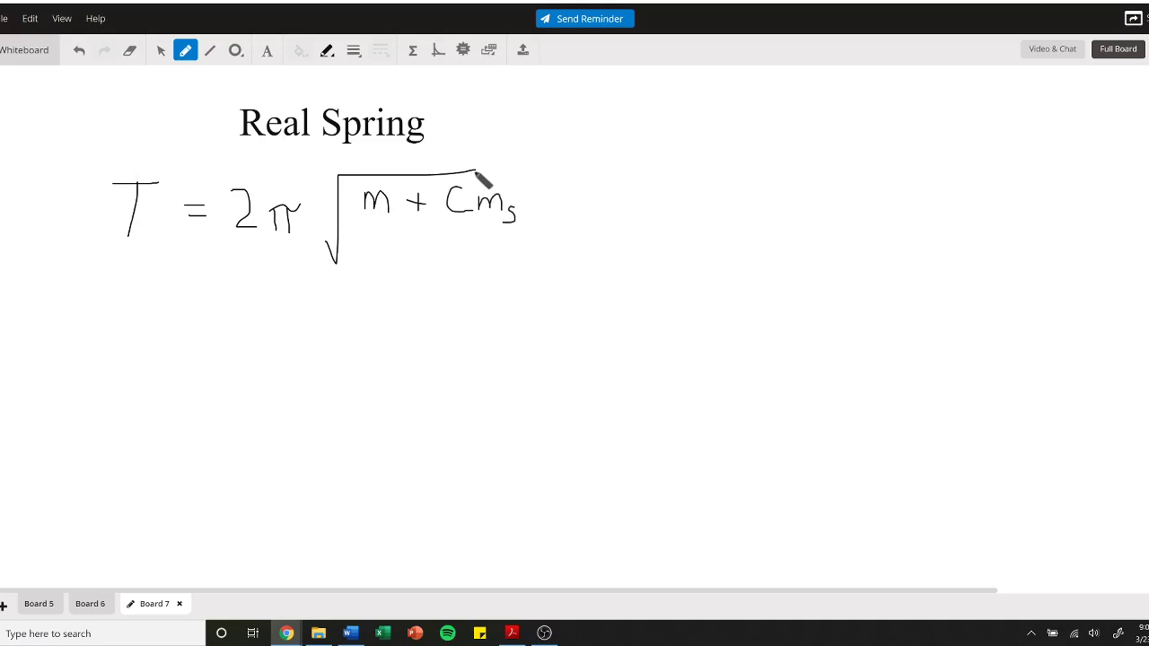
pyautogui.moveTo(474, 169); pyautogui.dragTo(517, 170)
pyautogui.moveTo(368, 231)
pyautogui.mouseDown()
pyautogui.moveTo(467, 232)
pyautogui.moveTo(422, 272)
pyautogui.moveTo(447, 274)
pyautogui.mouseUp()
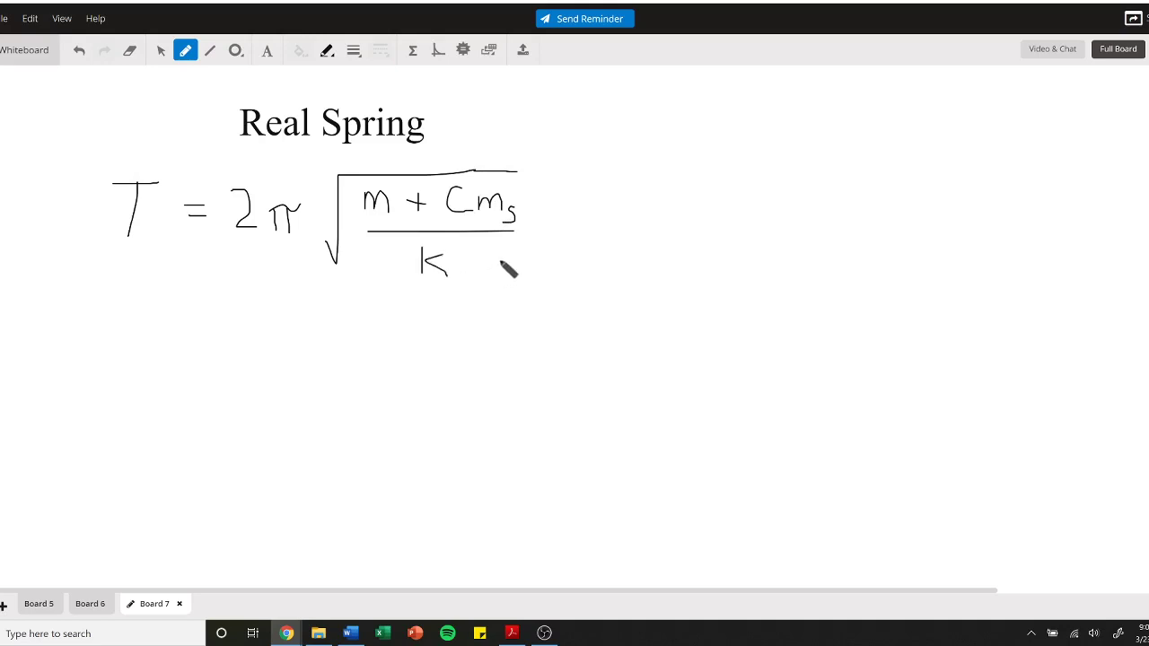
# Step: Add the note 'C*m_s= a fraction times the spring mass' right of the formula
pyautogui.click(268, 52)
pyautogui.click(570, 192)
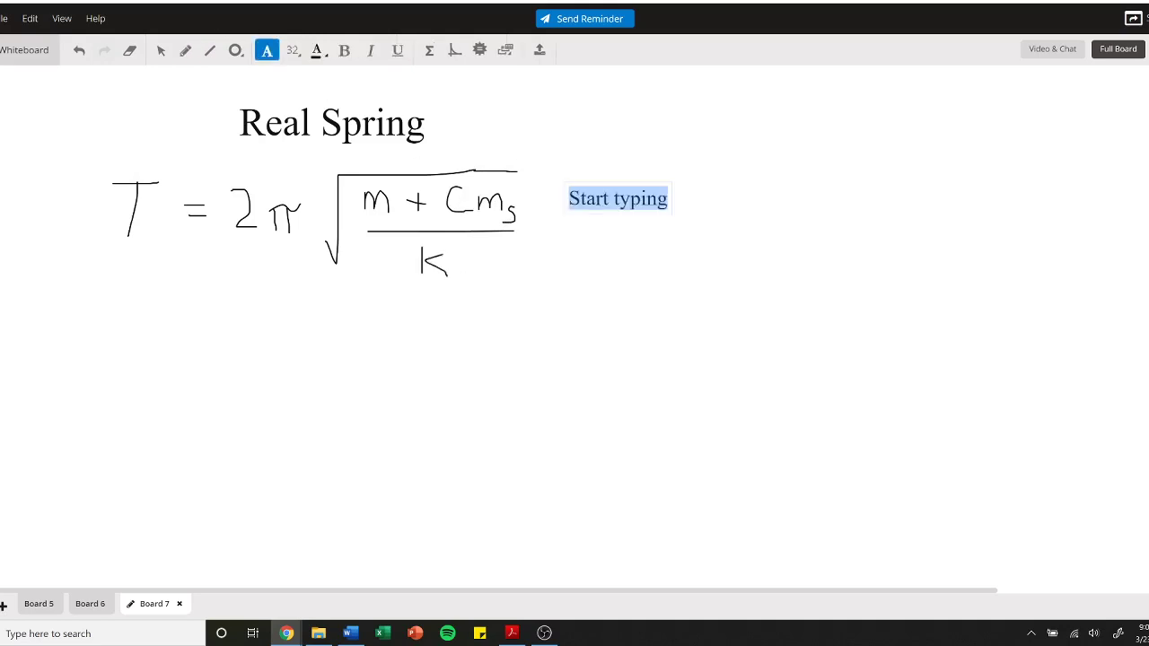
pyautogui.write('C*m_s= a')
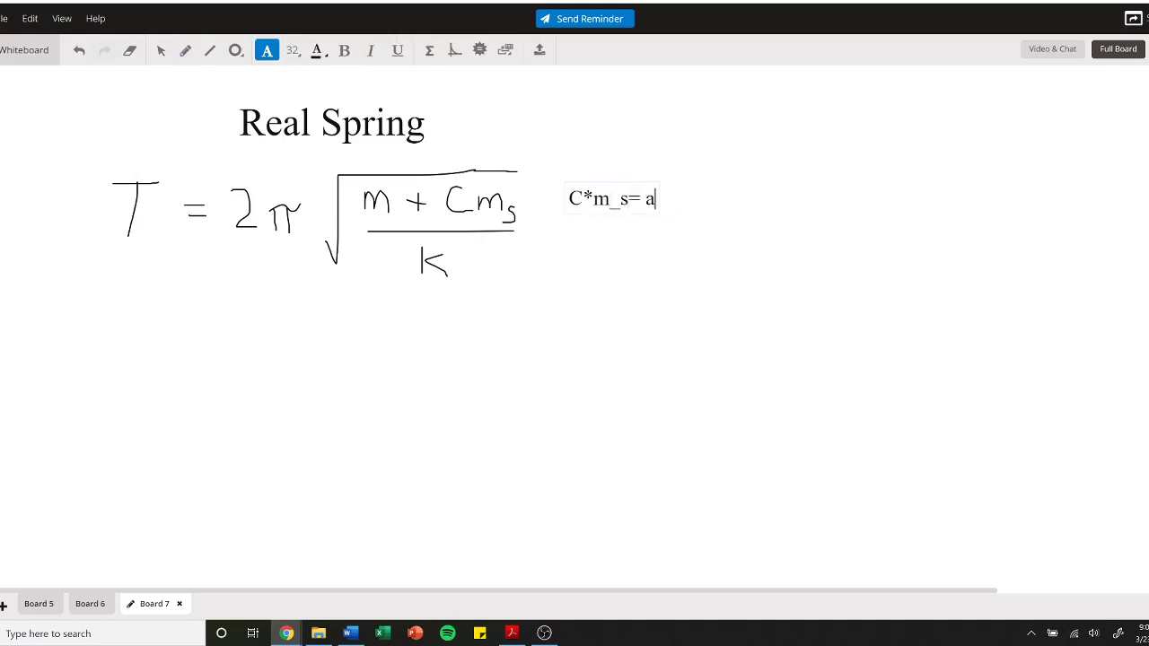
pyautogui.write('fraction times the spring mass')
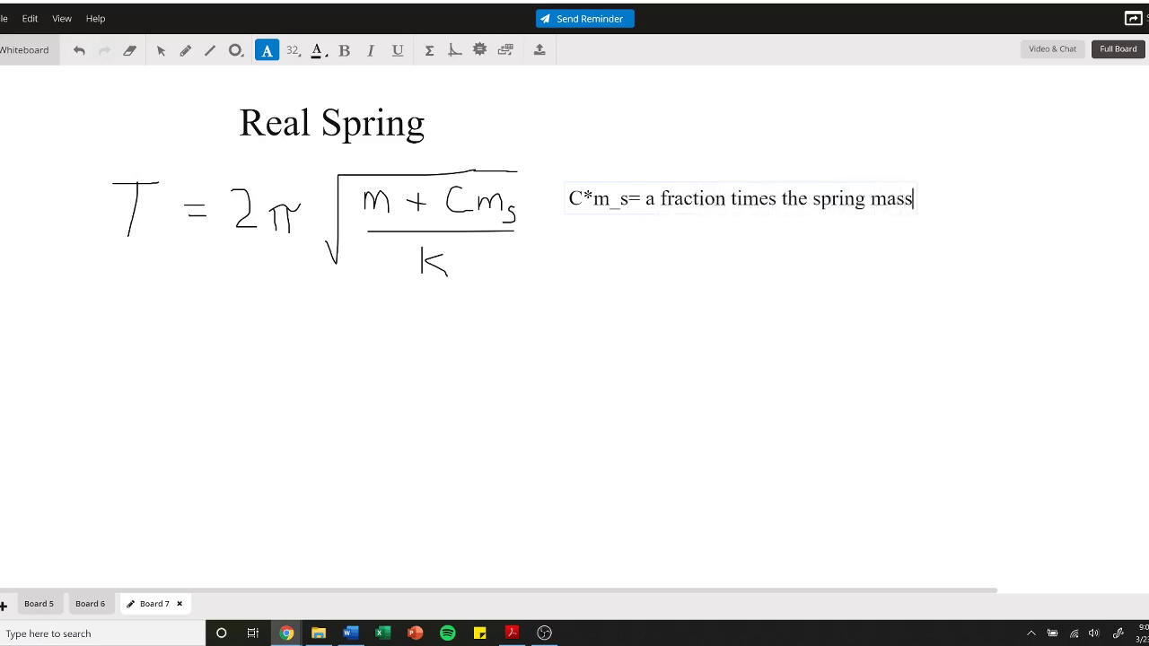
pyautogui.click(630, 341)
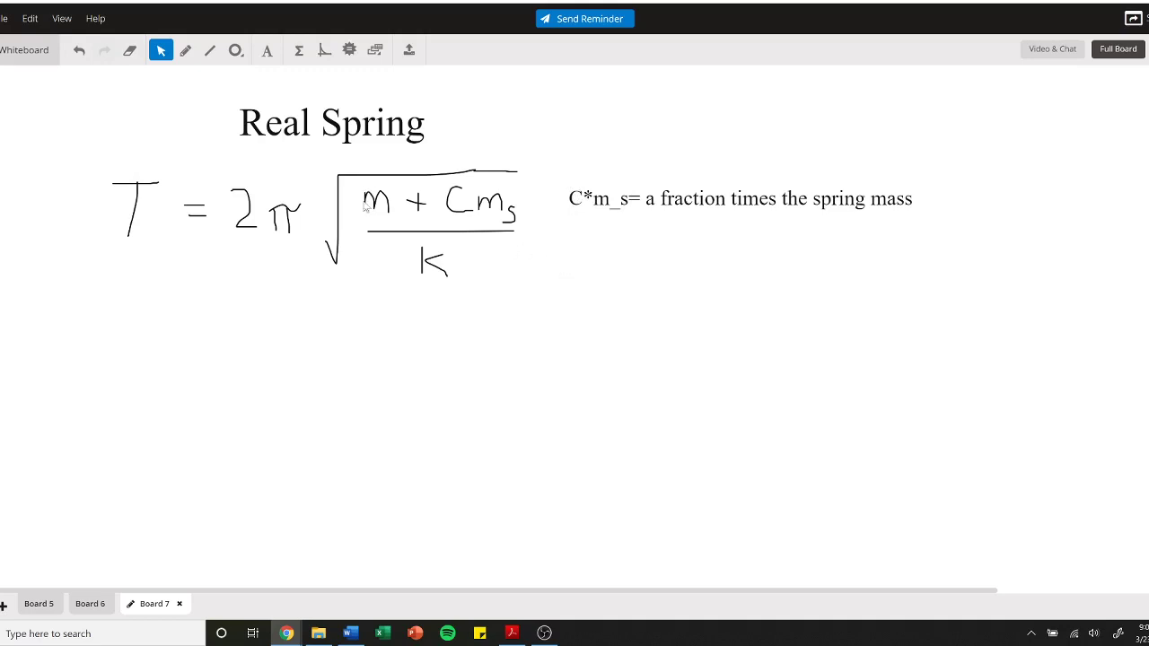
# Step: Add a 'Linearize Equation' heading below, moving it up slightly and enlarging it
pyautogui.click(266, 50)
pyautogui.click(106, 342)
pyautogui.write('Linear')
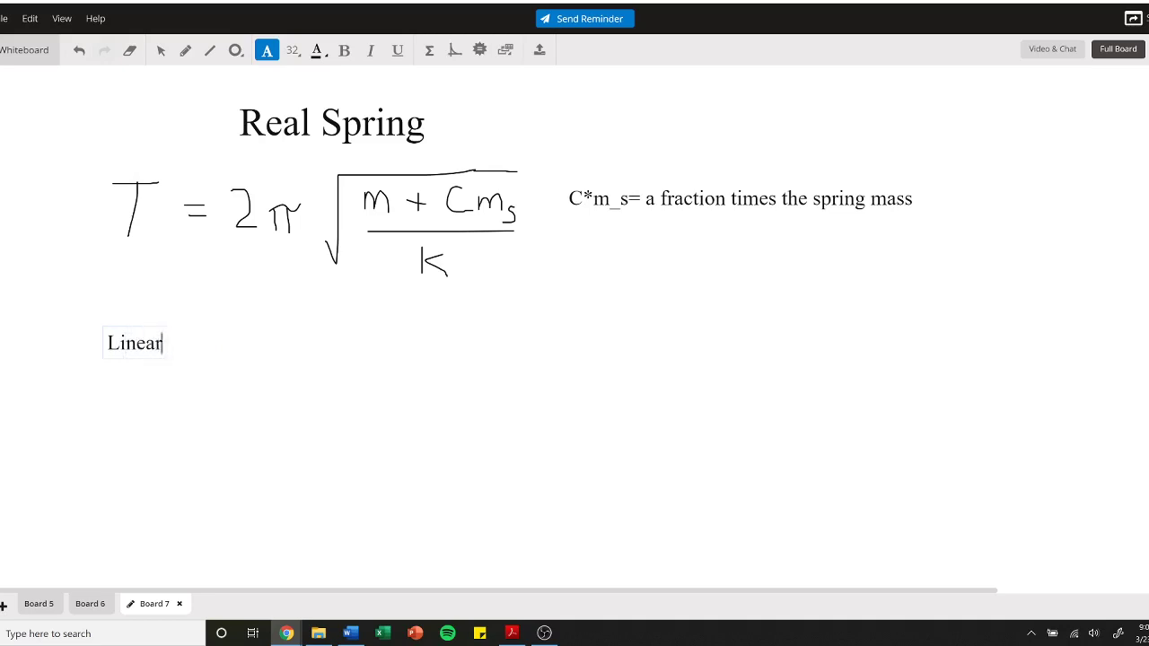
pyautogui.write('ize Equation')
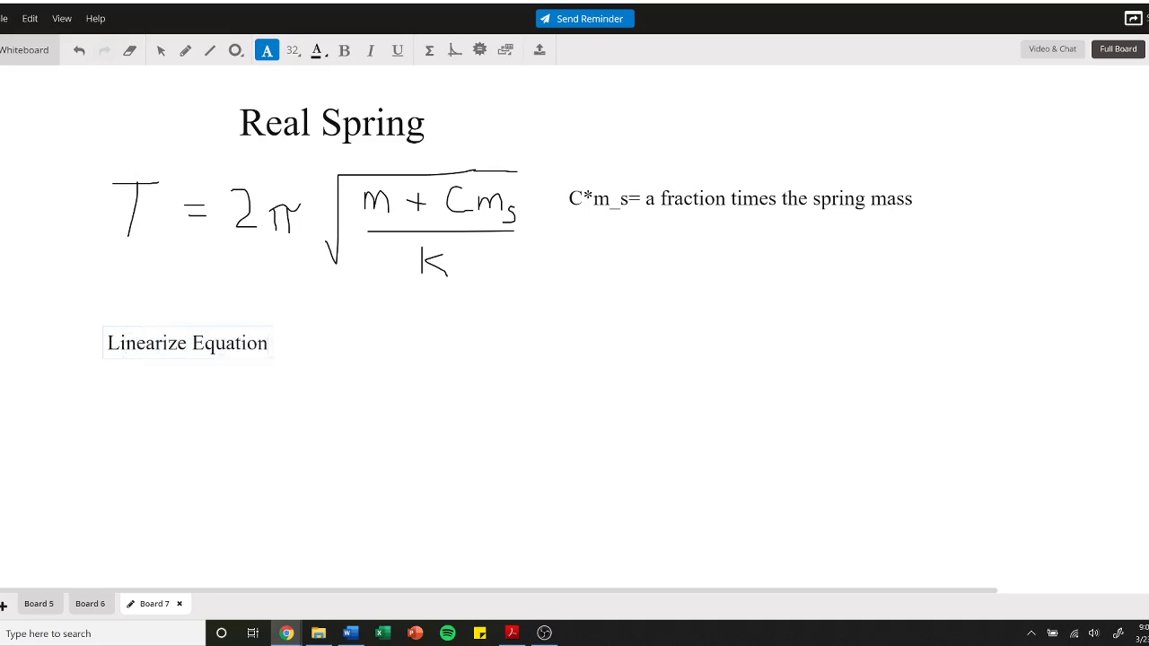
pyautogui.click(211, 382)
pyautogui.moveTo(198, 343); pyautogui.dragTo(194, 310)
pyautogui.moveTo(265, 325); pyautogui.dragTo(283, 336)
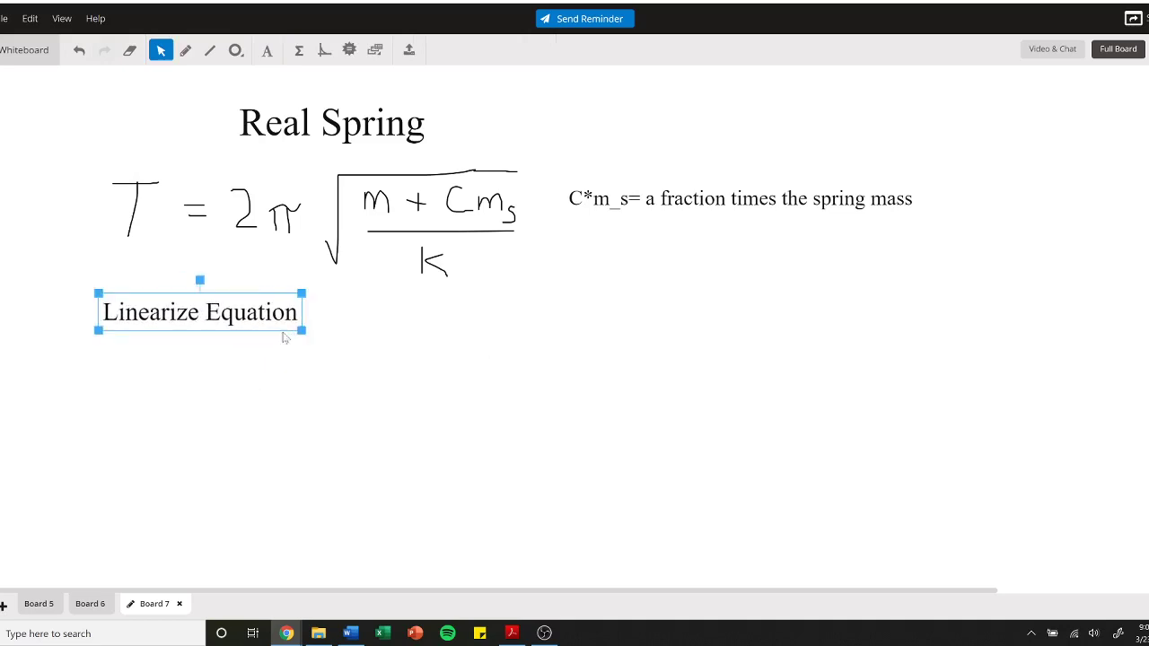
pyautogui.click(184, 50)
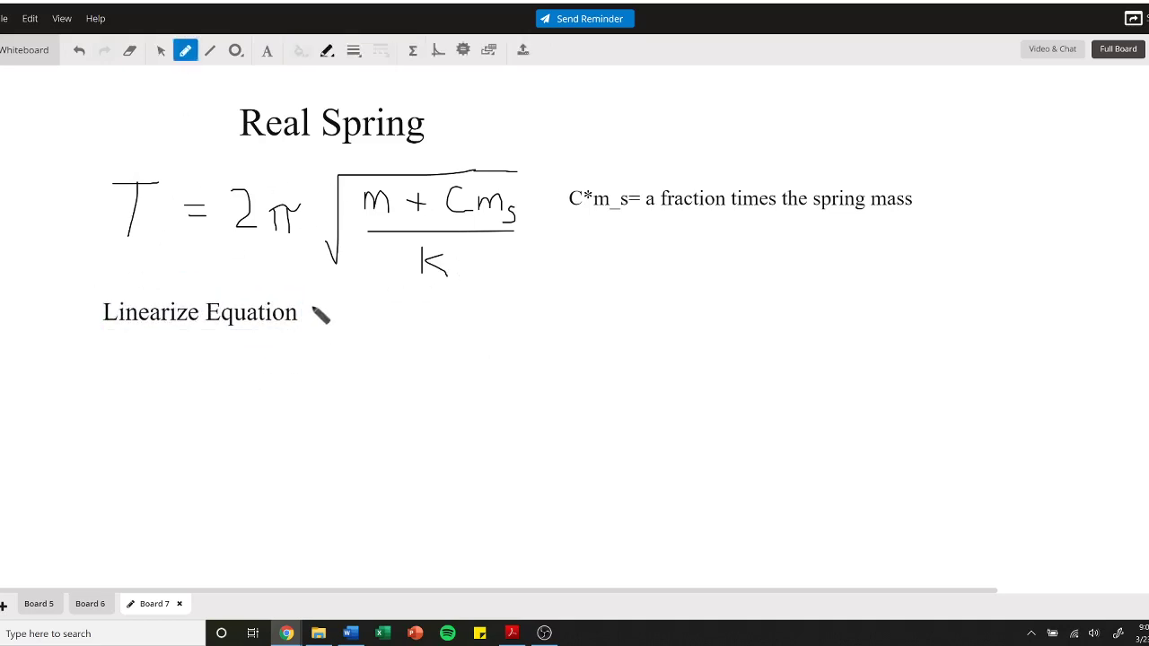
# Step: Handwrite T² = (4π²/k)M + under the Linearize Equation heading
pyautogui.moveTo(225, 375); pyautogui.dragTo(221, 422)
pyautogui.moveTo(209, 375)
pyautogui.mouseDown()
pyautogui.moveTo(265, 358)
pyautogui.moveTo(262, 382)
pyautogui.moveTo(356, 390)
pyautogui.moveTo(325, 405)
pyautogui.moveTo(357, 404)
pyautogui.mouseUp()
pyautogui.moveTo(389, 343); pyautogui.dragTo(409, 358)
pyautogui.moveTo(402, 346)
pyautogui.mouseDown()
pyautogui.moveTo(403, 375)
pyautogui.moveTo(431, 377)
pyautogui.moveTo(449, 361)
pyautogui.mouseUp()
pyautogui.moveTo(454, 341); pyautogui.dragTo(473, 357)
pyautogui.moveTo(385, 391)
pyautogui.mouseDown()
pyautogui.moveTo(458, 391)
pyautogui.moveTo(411, 437)
pyautogui.moveTo(419, 426)
pyautogui.moveTo(437, 444)
pyautogui.mouseUp()
pyautogui.moveTo(504, 417)
pyautogui.mouseDown()
pyautogui.moveTo(510, 382)
pyautogui.moveTo(527, 399)
pyautogui.moveTo(535, 379)
pyautogui.moveTo(558, 432)
pyautogui.mouseUp()
pyautogui.moveTo(592, 392); pyautogui.dragTo(630, 392)
pyautogui.moveTo(617, 382); pyautogui.dragTo(618, 411)
# Step: Write the second term (4π²/k)Cm_s to complete the equation
pyautogui.moveTo(654, 329); pyautogui.dragTo(675, 347)
pyautogui.moveTo(678, 330)
pyautogui.mouseDown()
pyautogui.moveTo(685, 358)
pyautogui.moveTo(689, 345)
pyautogui.moveTo(727, 341)
pyautogui.mouseUp()
pyautogui.moveTo(664, 381)
pyautogui.mouseDown()
pyautogui.moveTo(714, 381)
pyautogui.moveTo(678, 431)
pyautogui.moveTo(687, 418)
pyautogui.moveTo(704, 435)
pyautogui.mouseUp()
pyautogui.moveTo(769, 368)
pyautogui.mouseDown()
pyautogui.moveTo(761, 400)
pyautogui.moveTo(824, 392)
pyautogui.moveTo(847, 414)
pyautogui.mouseUp()
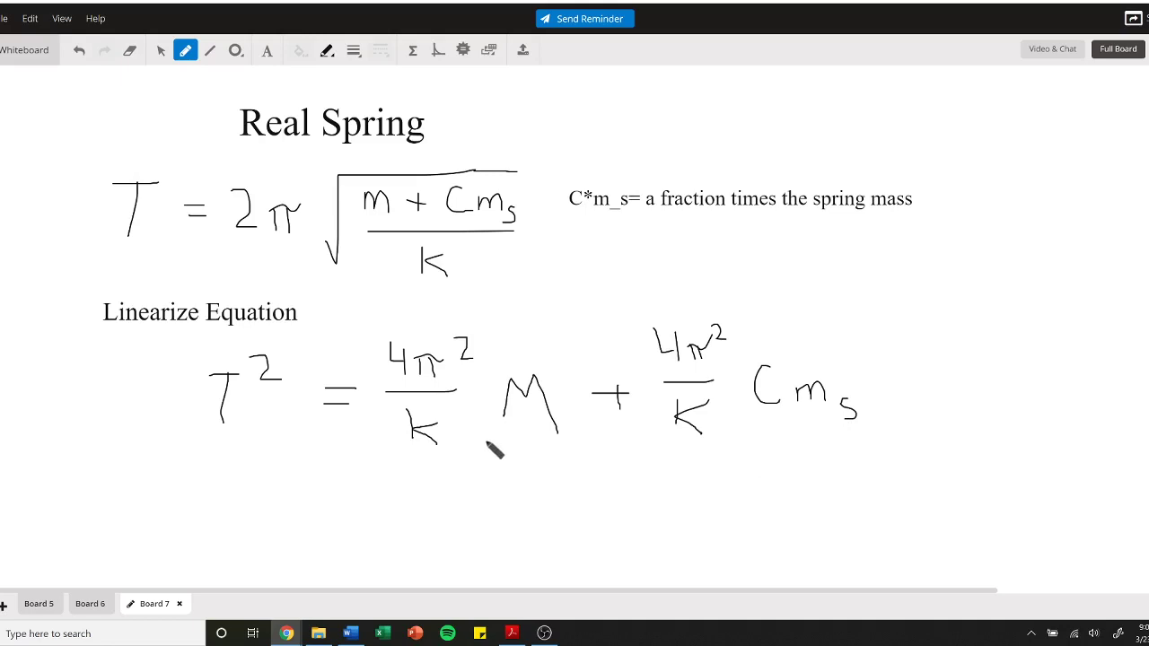
# Step: Draw braces under M and T², labelling them x and y
pyautogui.moveTo(486, 442)
pyautogui.mouseDown()
pyautogui.moveTo(535, 471)
pyautogui.moveTo(563, 469)
pyautogui.moveTo(581, 441)
pyautogui.mouseUp()
pyautogui.moveTo(521, 485)
pyautogui.mouseDown()
pyautogui.moveTo(554, 519)
pyautogui.moveTo(523, 511)
pyautogui.mouseUp()
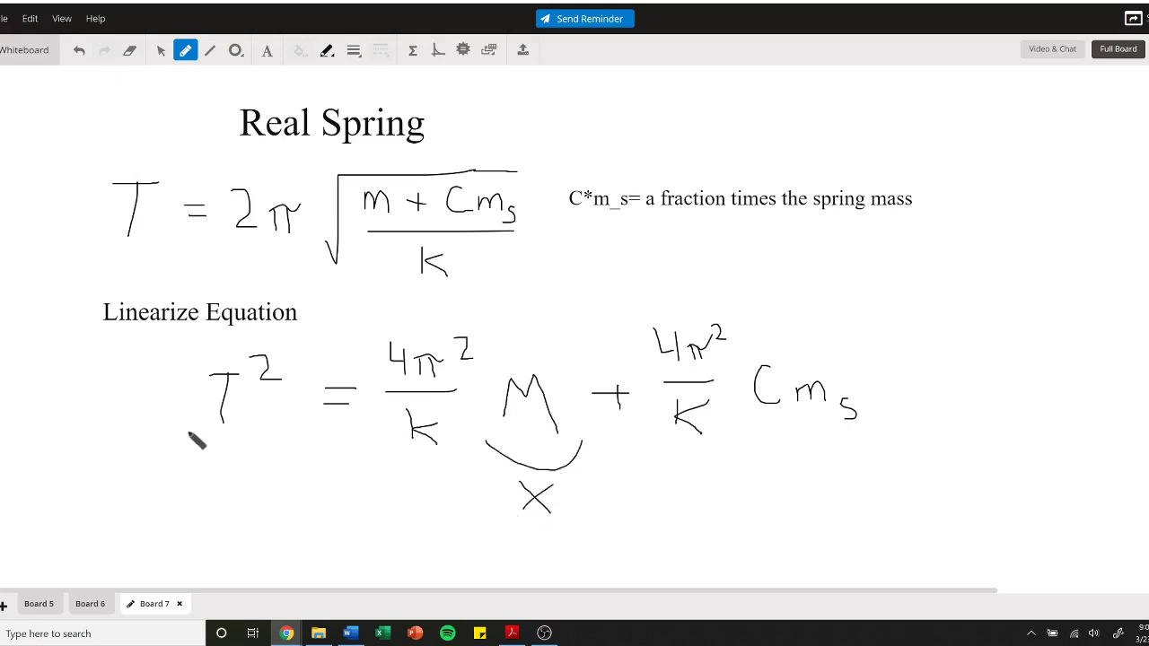
pyautogui.moveTo(198, 431)
pyautogui.mouseDown()
pyautogui.moveTo(272, 435)
pyautogui.moveTo(281, 422)
pyautogui.mouseUp()
pyautogui.moveTo(232, 461)
pyautogui.mouseDown()
pyautogui.moveTo(248, 458)
pyautogui.moveTo(251, 502)
pyautogui.moveTo(228, 511)
pyautogui.mouseUp()
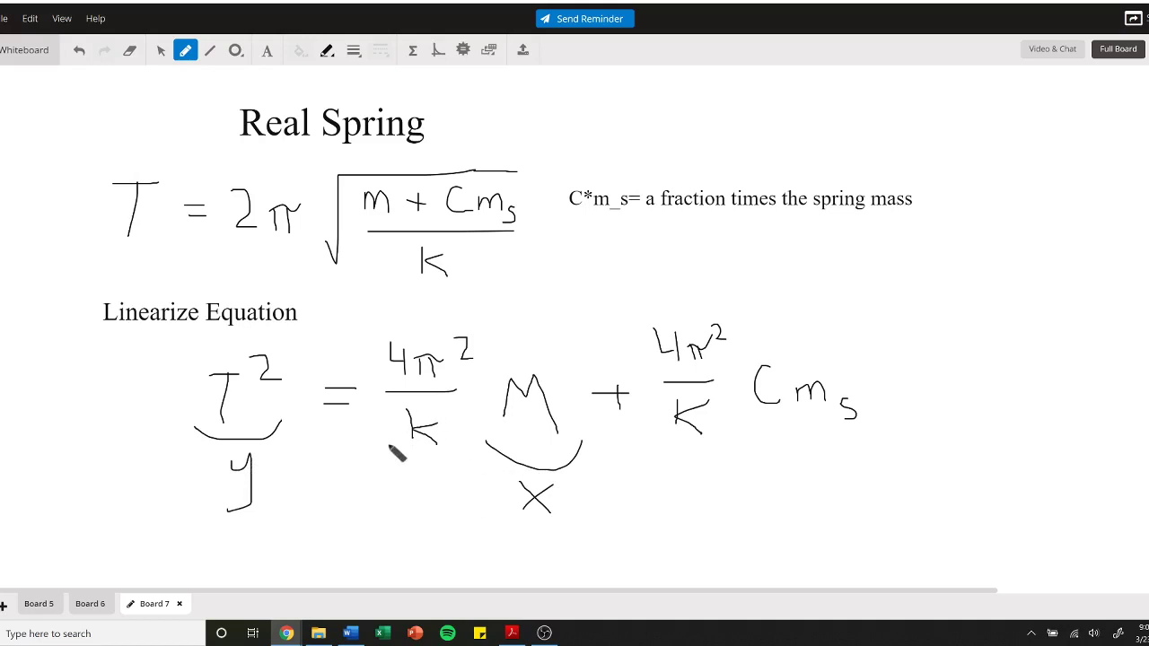
pyautogui.moveTo(373, 451)
pyautogui.mouseDown()
pyautogui.moveTo(442, 474)
pyautogui.moveTo(455, 445)
pyautogui.mouseUp()
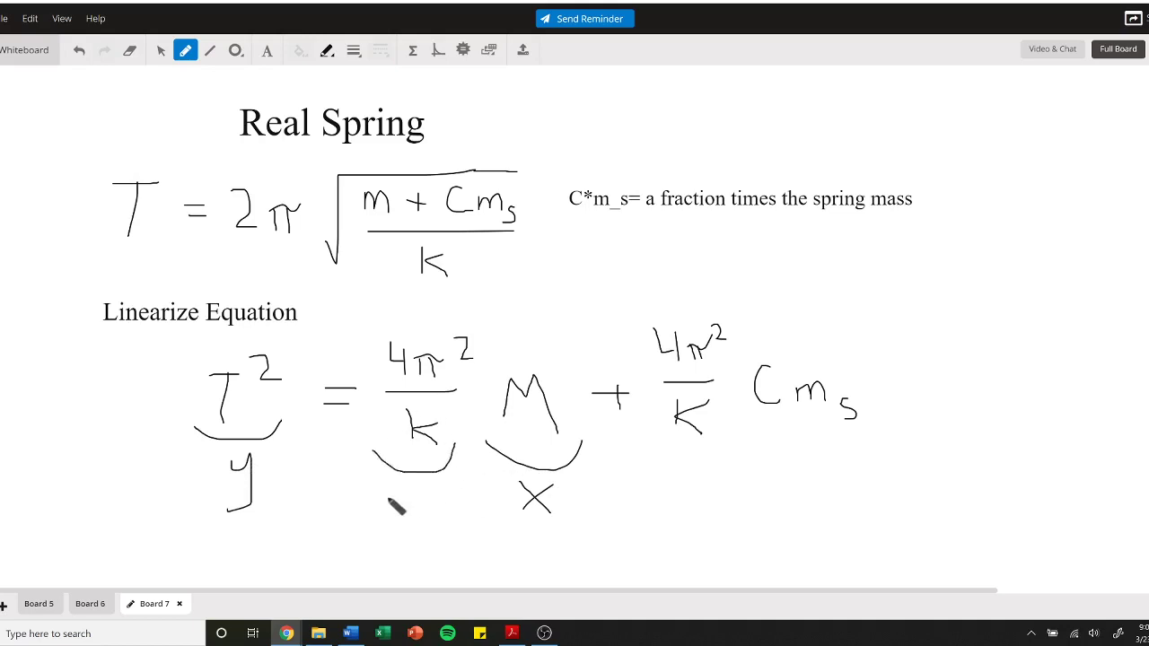
# Step: Finish the brace under 4π²/k and write the slope definition m = 4π²/k at right
pyautogui.moveTo(393, 501); pyautogui.dragTo(416, 504)
pyautogui.moveTo(915, 266); pyautogui.dragTo(968, 261)
pyautogui.moveTo(992, 221)
pyautogui.mouseDown()
pyautogui.moveTo(992, 241)
pyautogui.moveTo(1004, 240)
pyautogui.mouseUp()
pyautogui.moveTo(1006, 226)
pyautogui.mouseDown()
pyautogui.moveTo(1038, 213)
pyautogui.moveTo(1047, 235)
pyautogui.moveTo(1006, 248)
pyautogui.moveTo(1044, 258)
pyautogui.moveTo(1039, 292)
pyautogui.mouseUp()
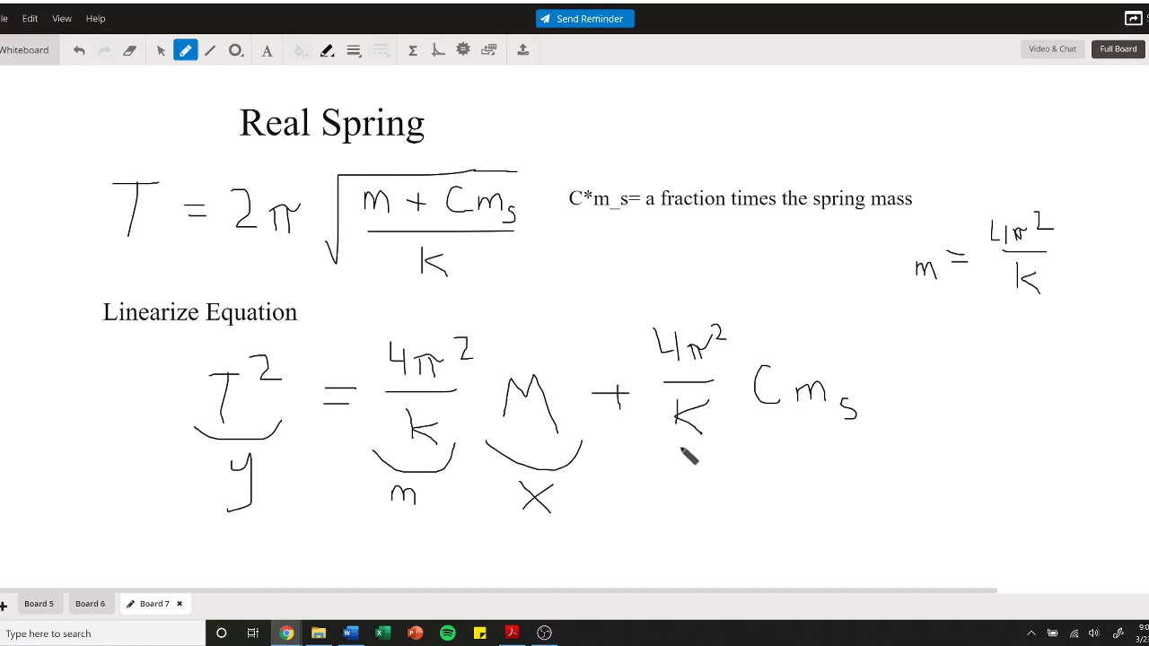
# Step: Brace the intercept term, label it b, and write b = (4π²/k)Cm_s at right
pyautogui.moveTo(678, 447)
pyautogui.mouseDown()
pyautogui.moveTo(812, 459)
pyautogui.moveTo(866, 439)
pyautogui.mouseUp()
pyautogui.moveTo(744, 474)
pyautogui.mouseDown()
pyautogui.moveTo(761, 499)
pyautogui.moveTo(741, 511)
pyautogui.mouseUp()
pyautogui.moveTo(931, 342)
pyautogui.mouseDown()
pyautogui.moveTo(937, 383)
pyautogui.moveTo(940, 364)
pyautogui.moveTo(976, 361)
pyautogui.moveTo(981, 376)
pyautogui.moveTo(1006, 348)
pyautogui.moveTo(1023, 353)
pyautogui.moveTo(1034, 339)
pyautogui.moveTo(1039, 354)
pyautogui.moveTo(1060, 335)
pyautogui.mouseUp()
pyautogui.moveTo(1001, 363)
pyautogui.mouseDown()
pyautogui.moveTo(1040, 363)
pyautogui.moveTo(1016, 395)
pyautogui.moveTo(1034, 395)
pyautogui.mouseUp()
pyautogui.moveTo(1092, 352)
pyautogui.mouseDown()
pyautogui.moveTo(1077, 376)
pyautogui.moveTo(1118, 370)
pyautogui.moveTo(1129, 392)
pyautogui.moveTo(1102, 346)
pyautogui.moveTo(1070, 377)
pyautogui.moveTo(1076, 393)
pyautogui.mouseUp()
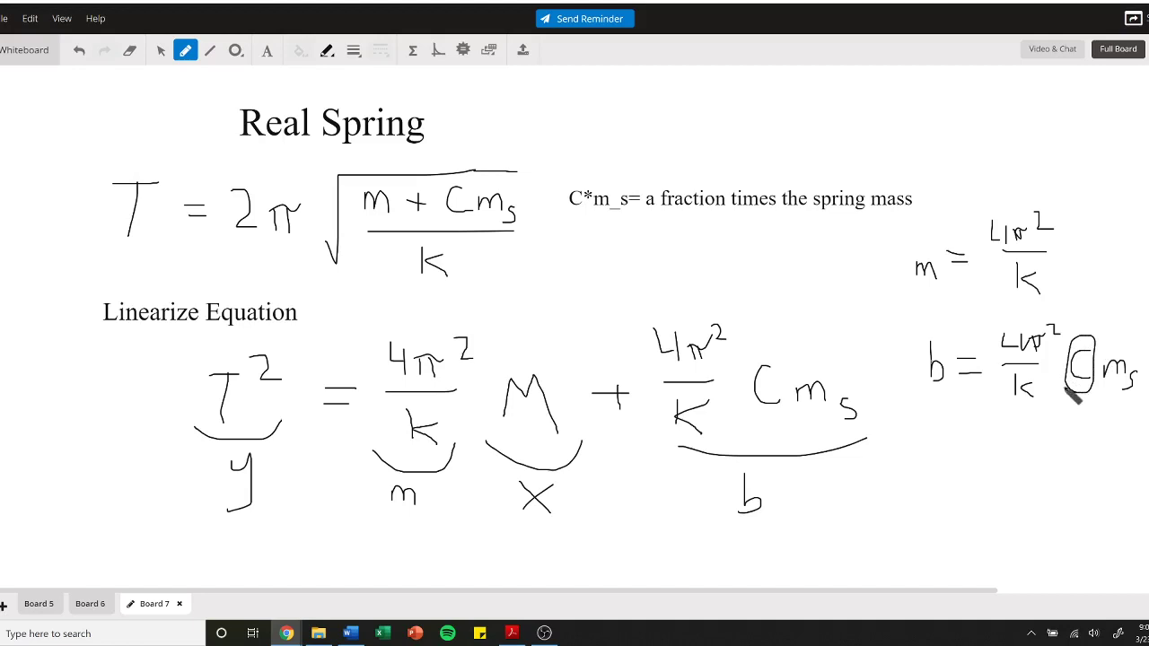